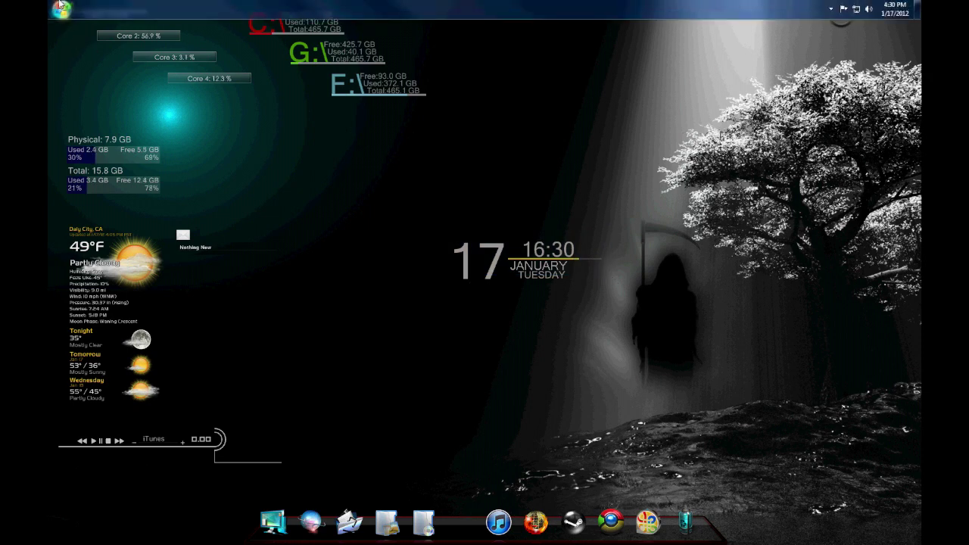
- Open the Control Panel and move its window toward the middle of the desktop
click(60, 9)
click(216, 179)
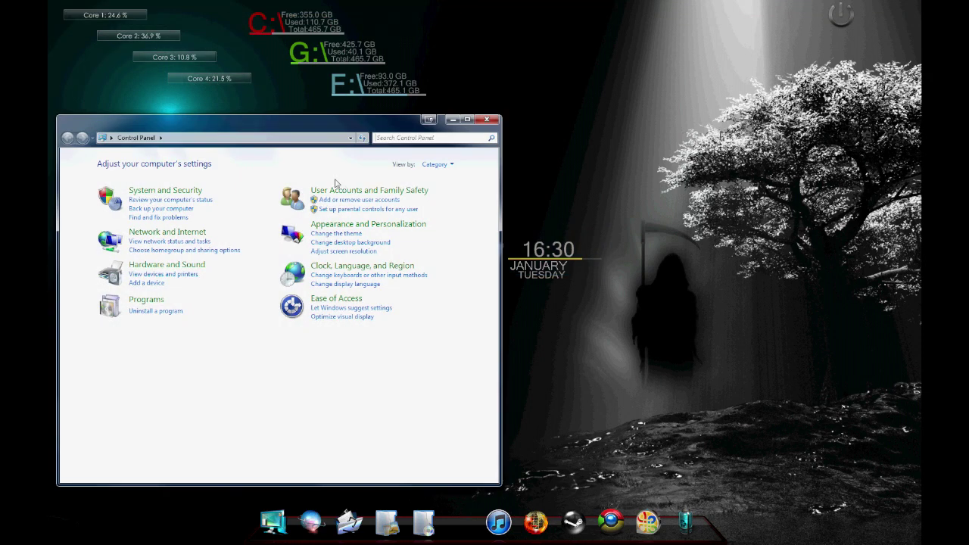
drag(306, 127, 522, 127)
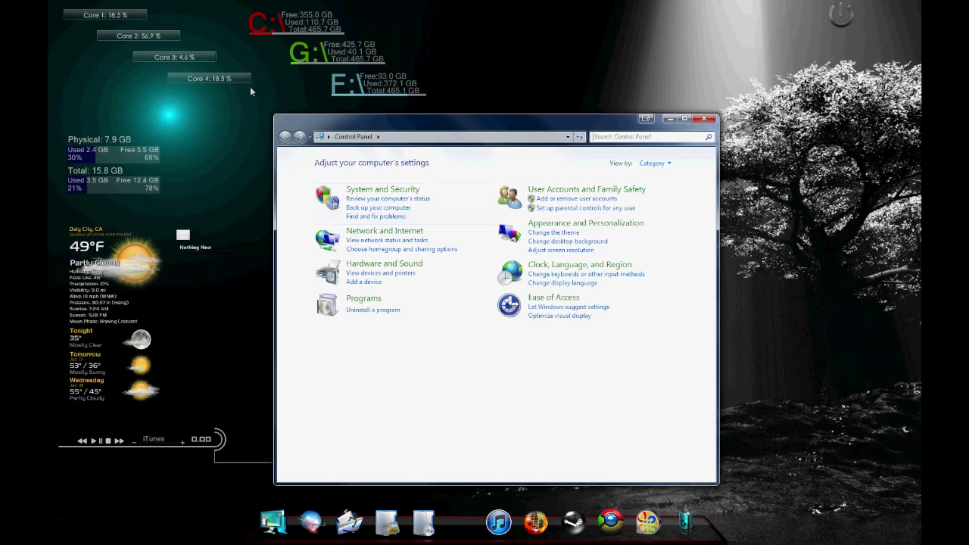
click(62, 9)
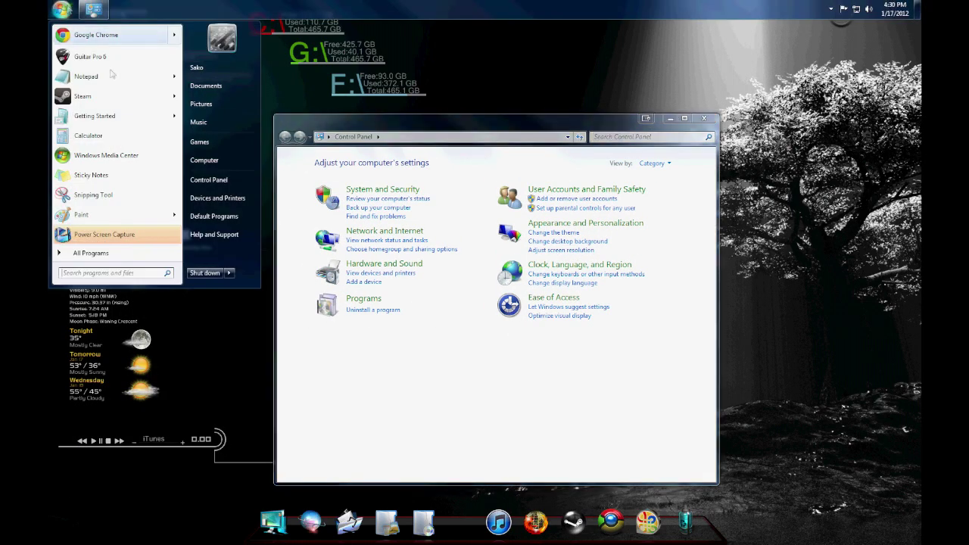
click(455, 393)
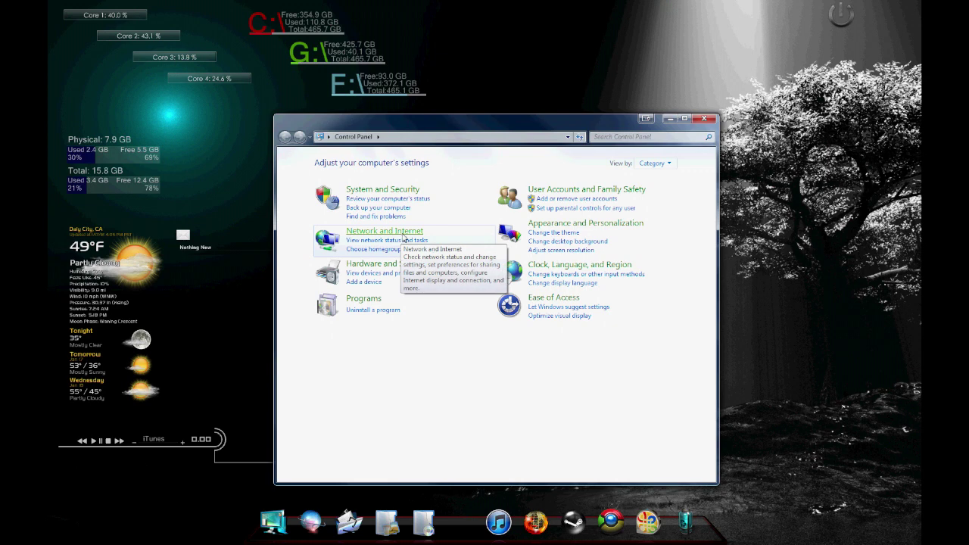
- Open the Network and Sharing Center from the Network and Internet category and move the window aside
click(403, 234)
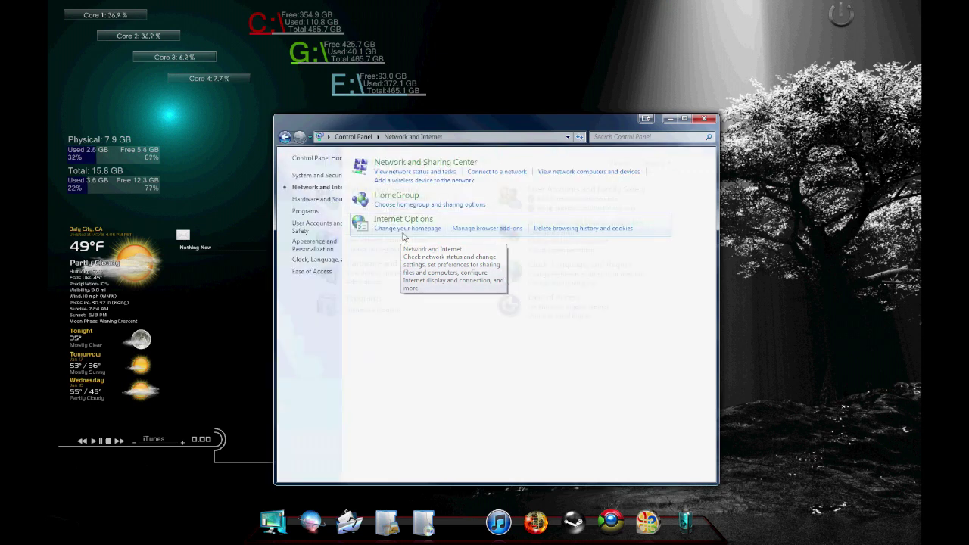
click(449, 162)
drag(468, 126, 644, 73)
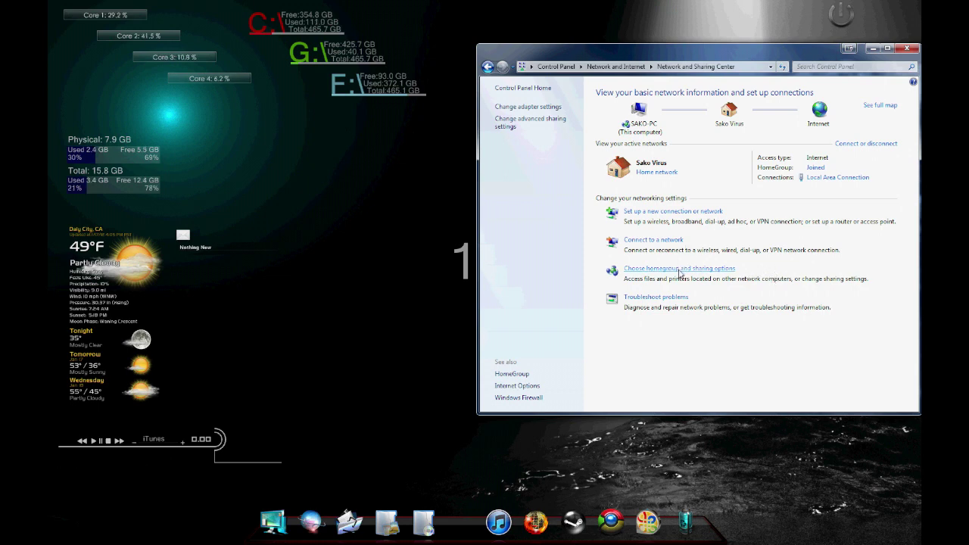
- Open the homegroup and sharing options, view the homegroup password, and return to the homegroup settings
click(680, 269)
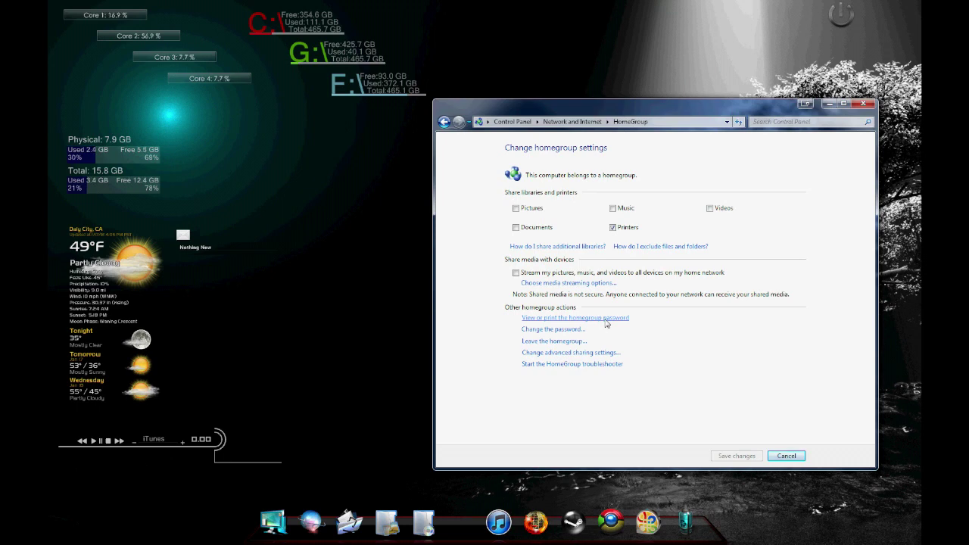
click(605, 319)
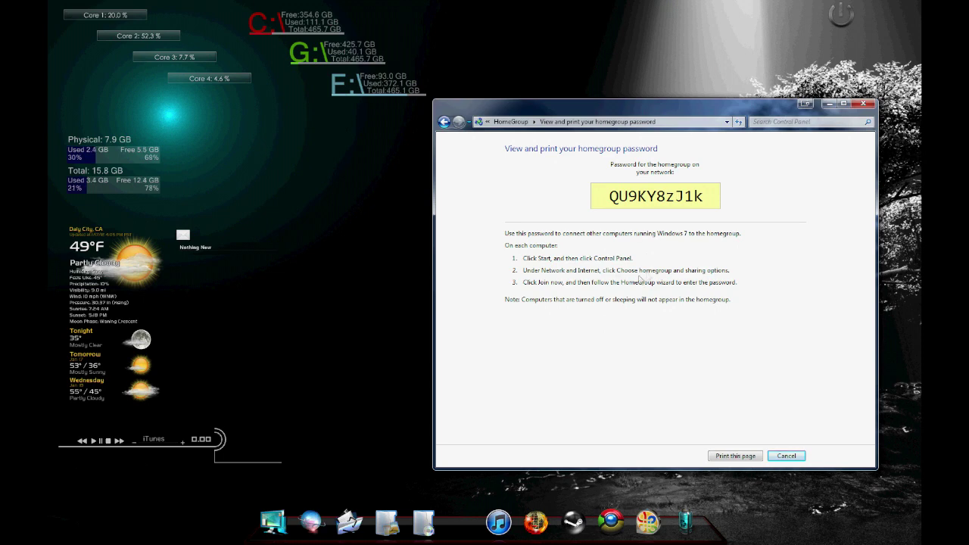
drag(611, 198, 720, 200)
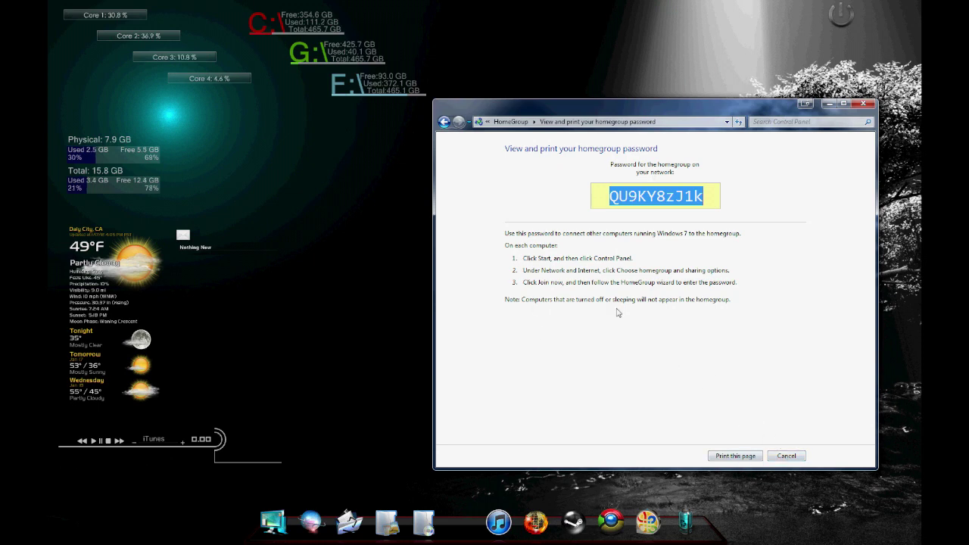
key(alt+Left)
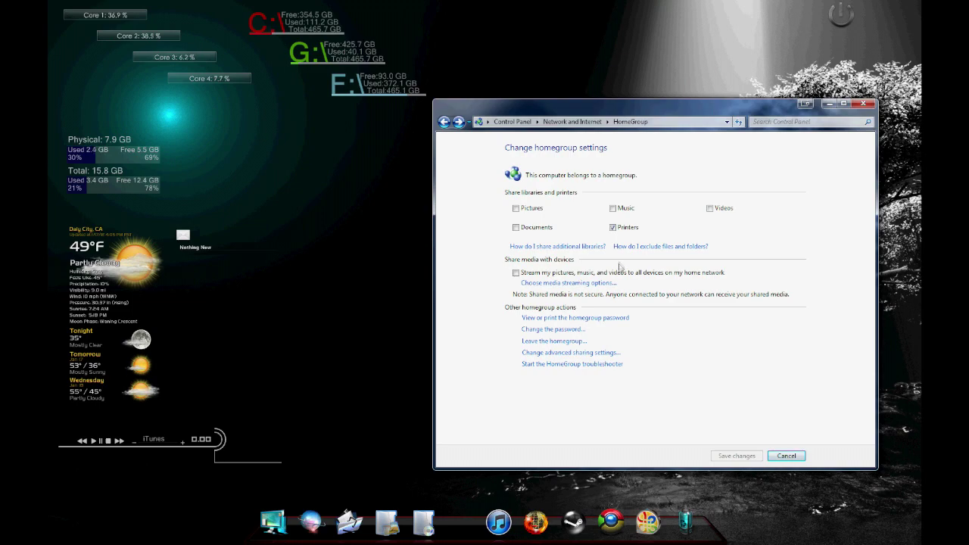
drag(561, 112, 496, 136)
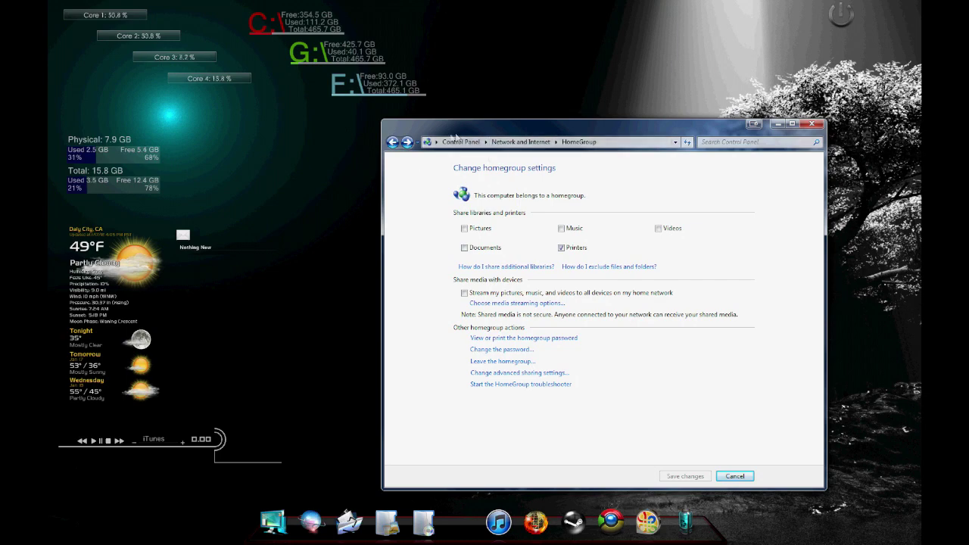
drag(505, 133, 558, 124)
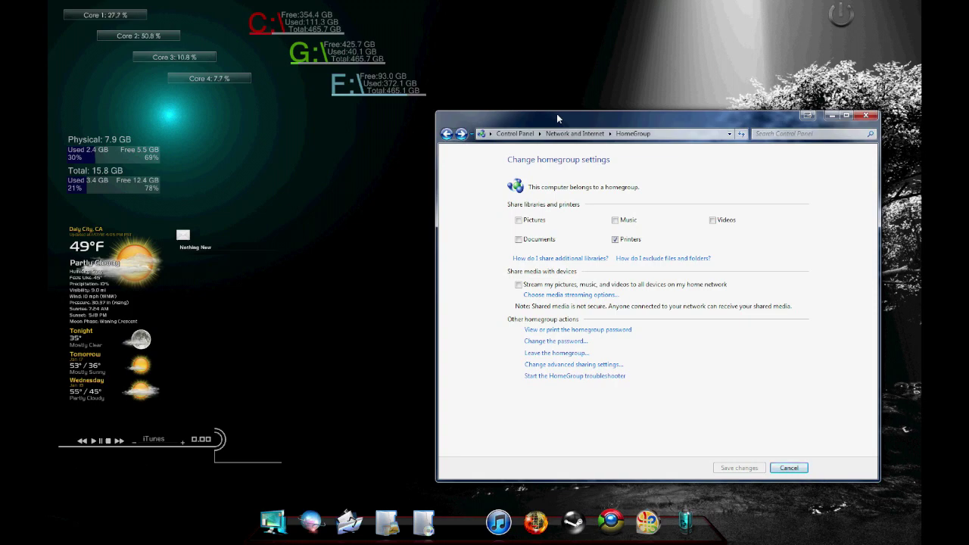
double_click(606, 120)
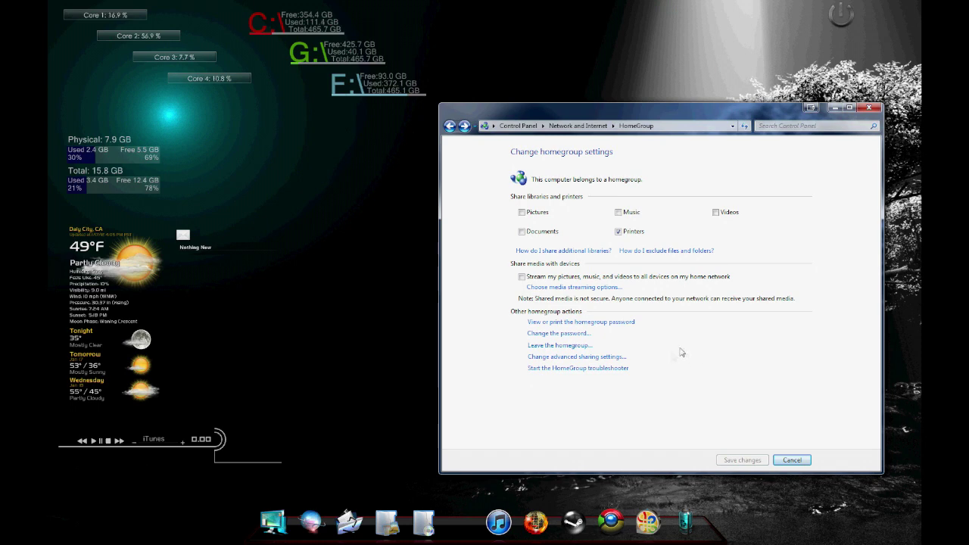
drag(682, 107, 680, 119)
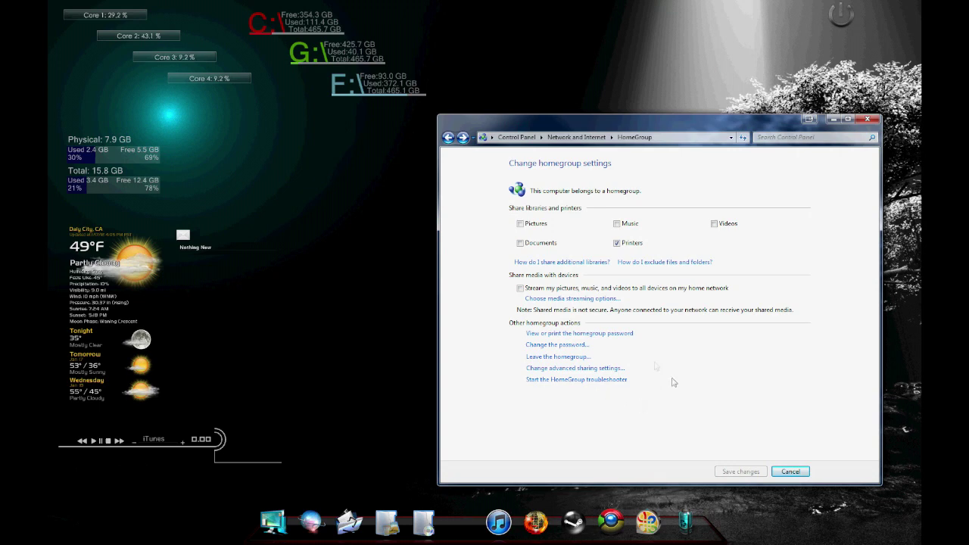
- Review the advanced sharing settings for the Home or Work profile, from network discovery to HomeGroup connections, and close the window
click(617, 369)
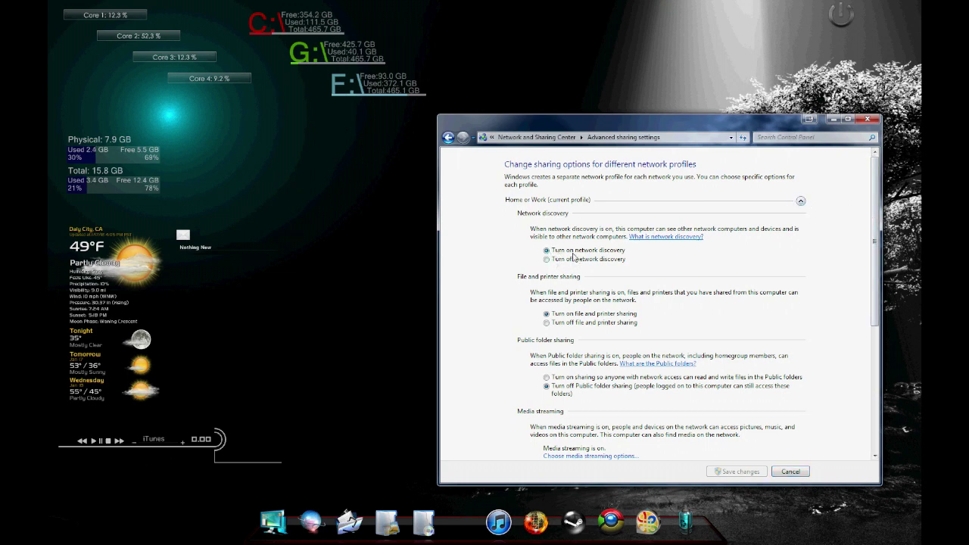
scroll(855, 243, down, 2)
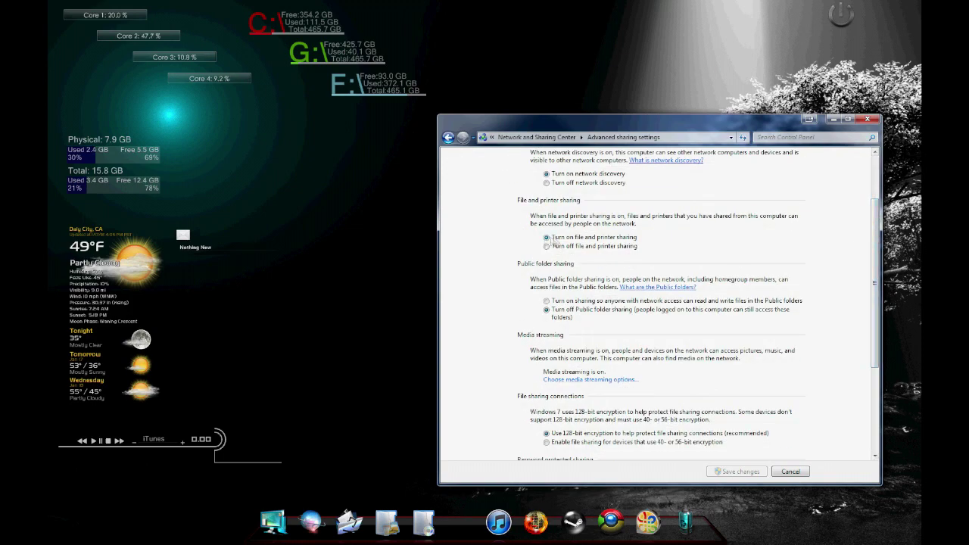
drag(876, 220, 872, 254)
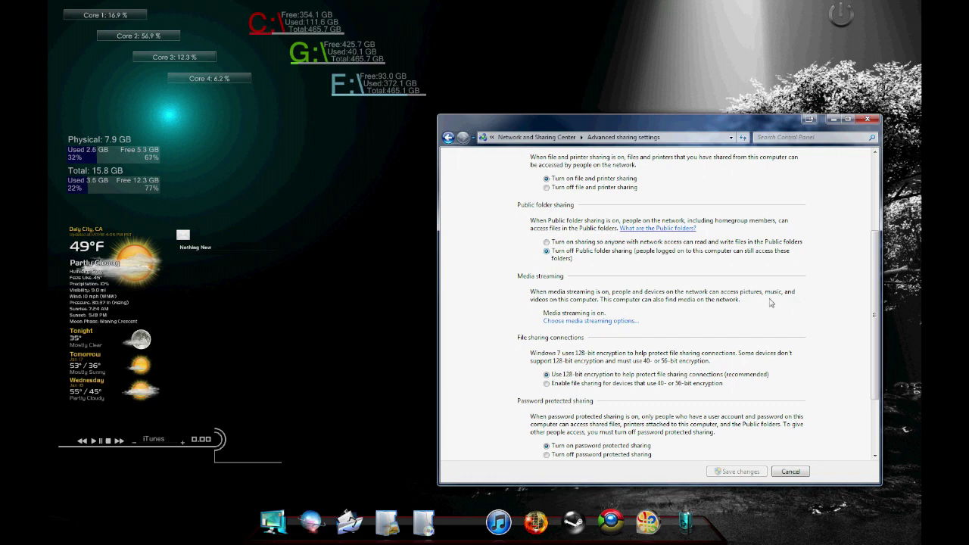
drag(879, 262, 882, 261)
scroll(879, 260, down, 2)
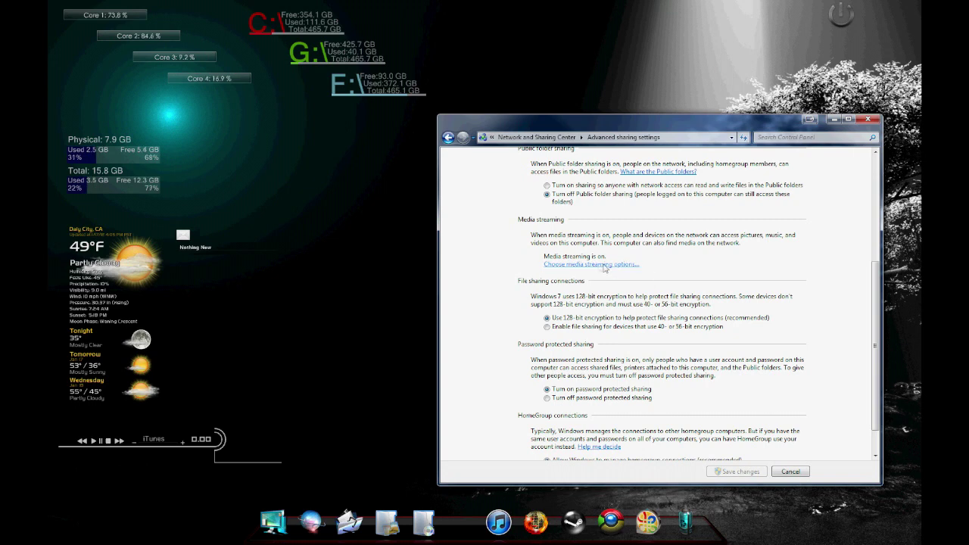
scroll(870, 279, down, 2)
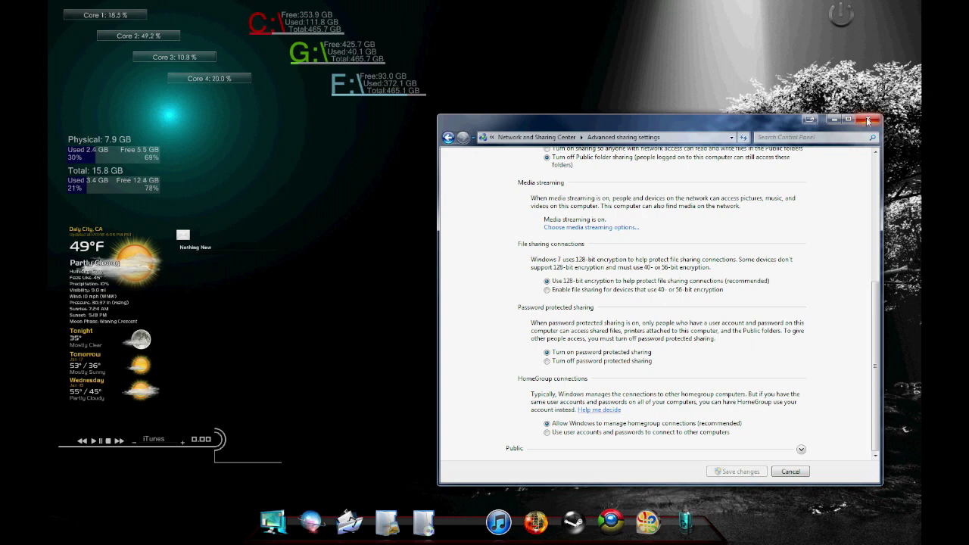
drag(877, 295, 876, 171)
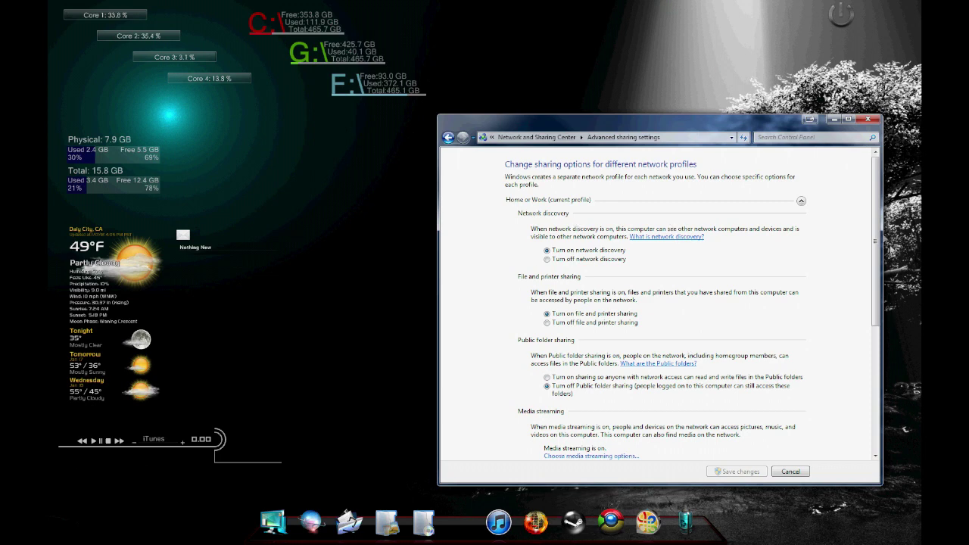
drag(845, 119, 778, 125)
click(803, 125)
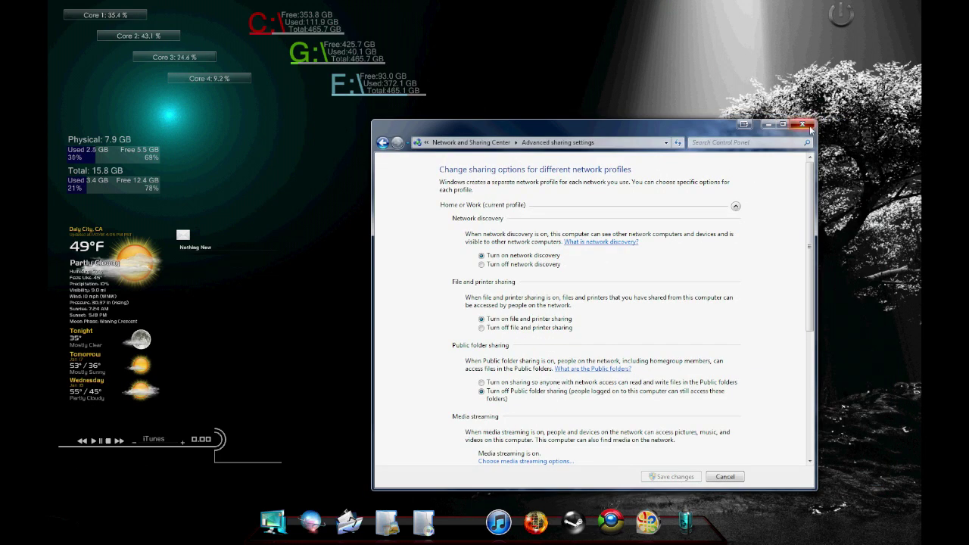
- Open the Computer window listing the drives and move it toward the middle of the desktop
click(62, 6)
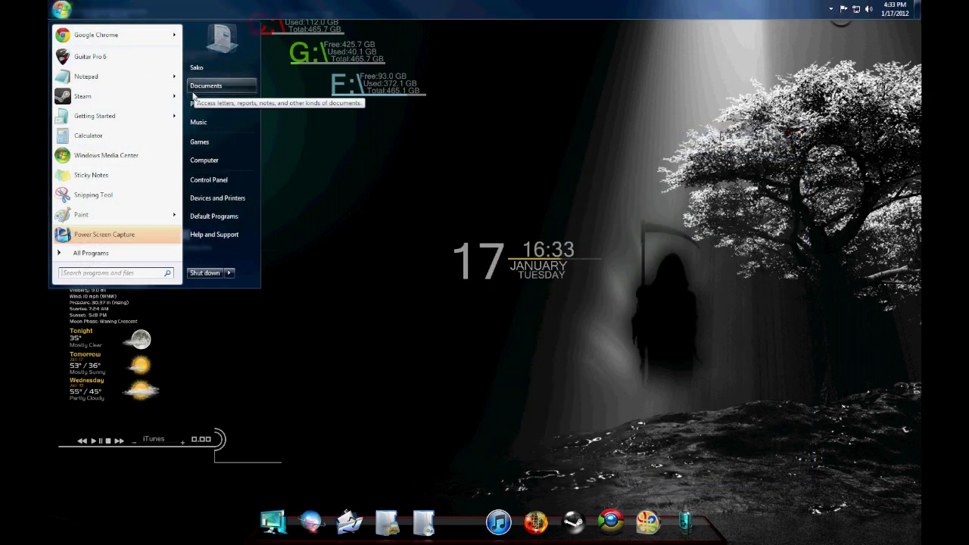
click(421, 188)
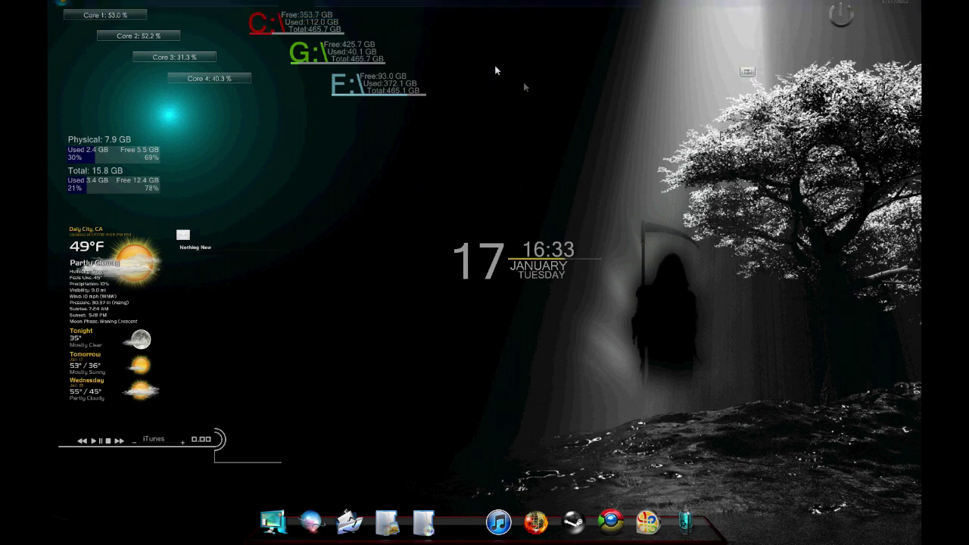
key(super+e)
drag(517, 77, 394, 131)
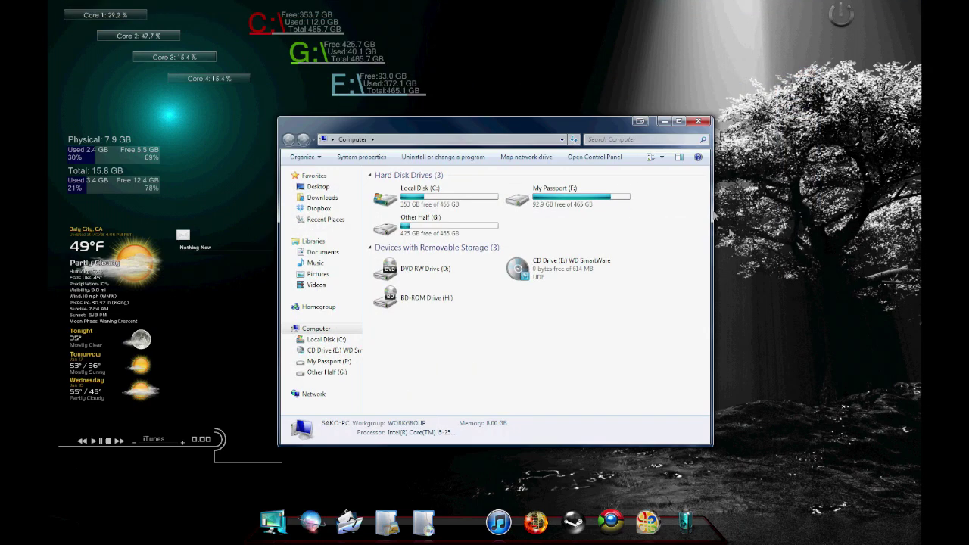
click(618, 199)
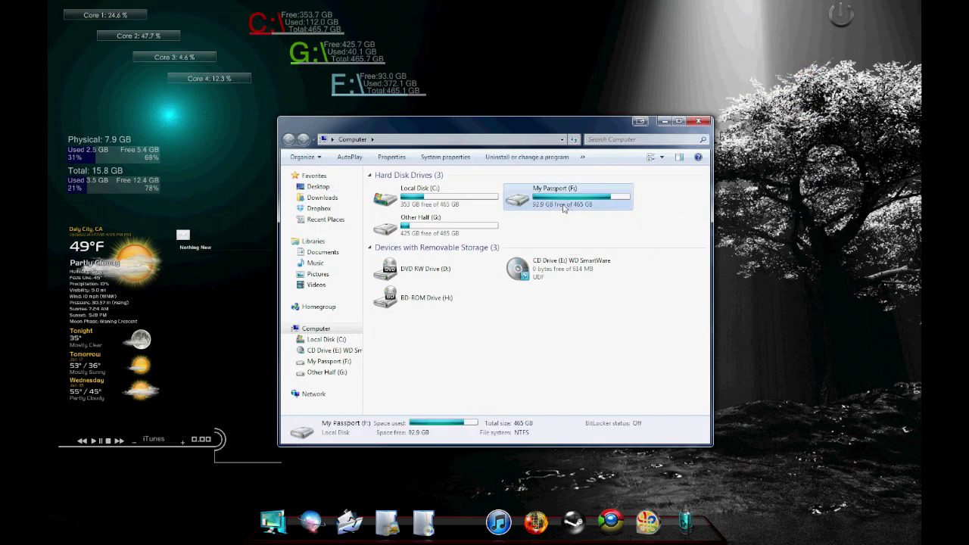
click(573, 214)
right_click(444, 232)
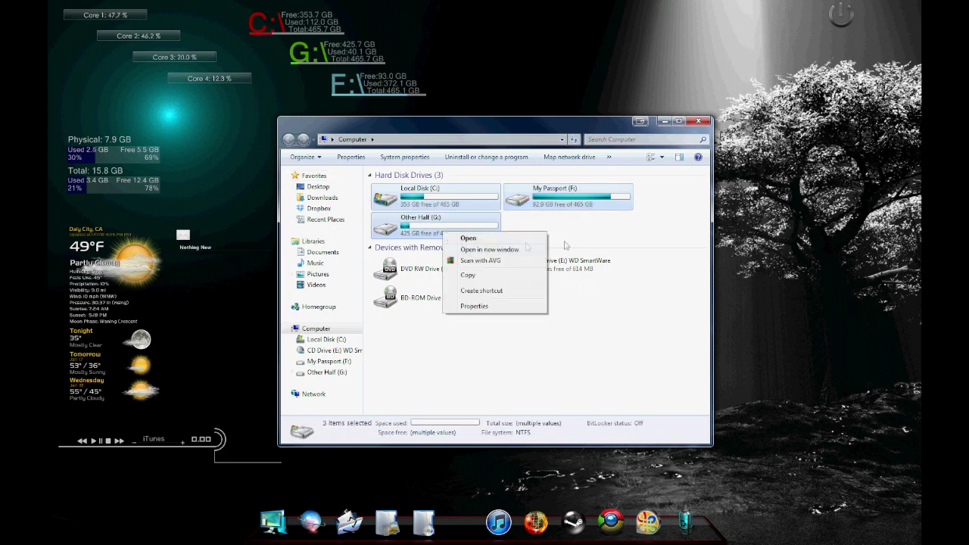
click(615, 234)
click(513, 214)
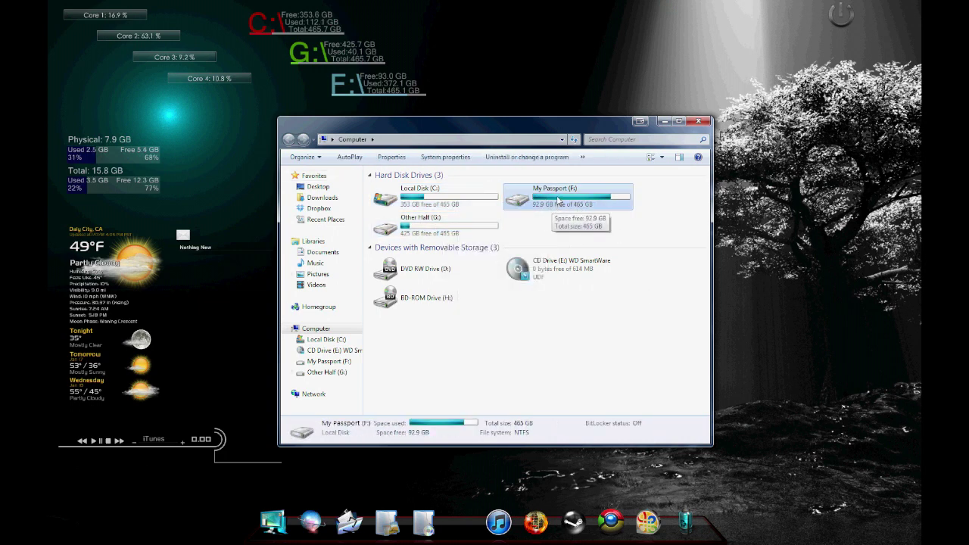
right_click(561, 198)
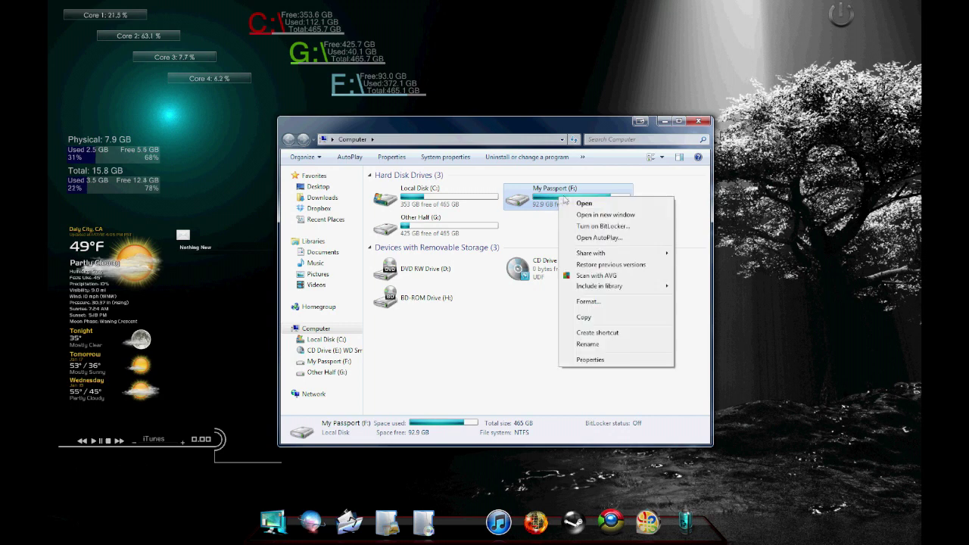
click(508, 218)
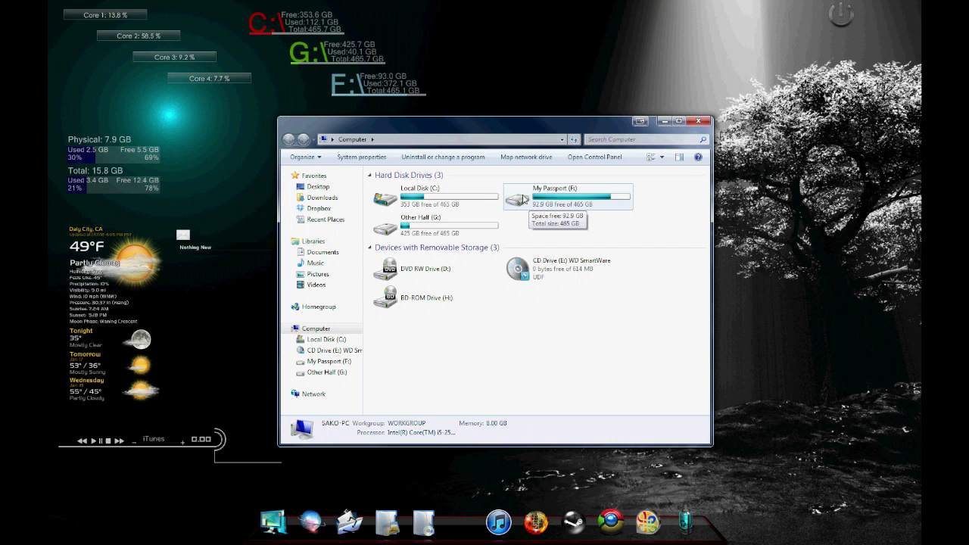
- Open the properties of the My Passport (F:) drive and show its sharing settings
click(522, 200)
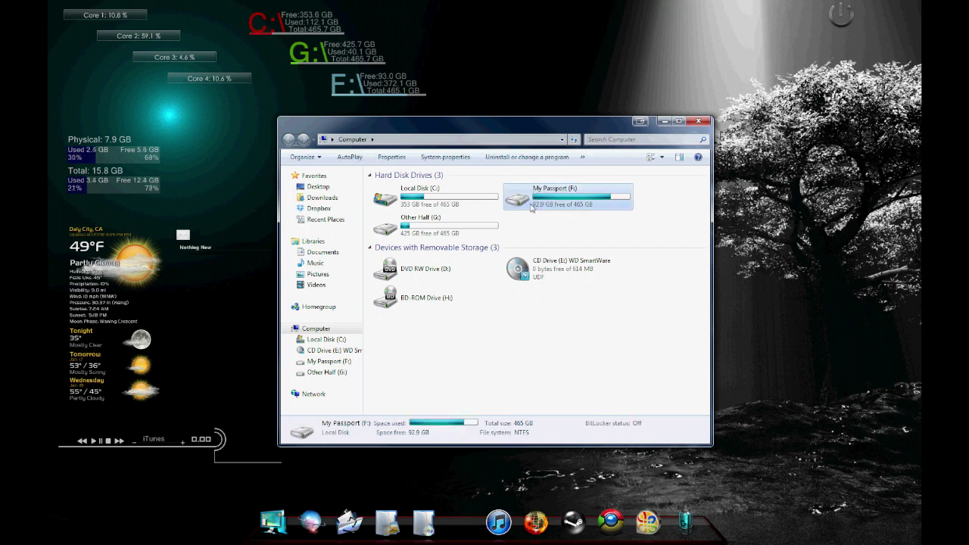
right_click(532, 202)
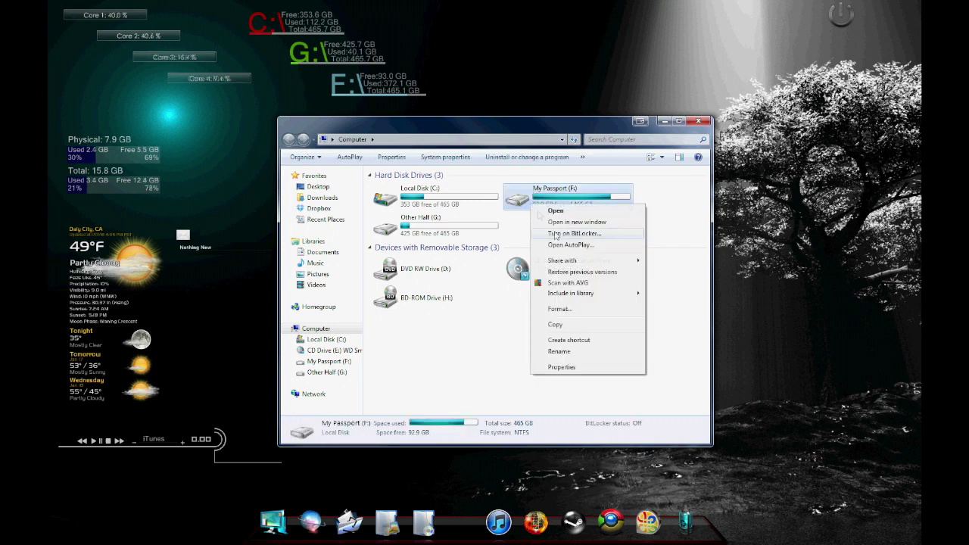
click(582, 368)
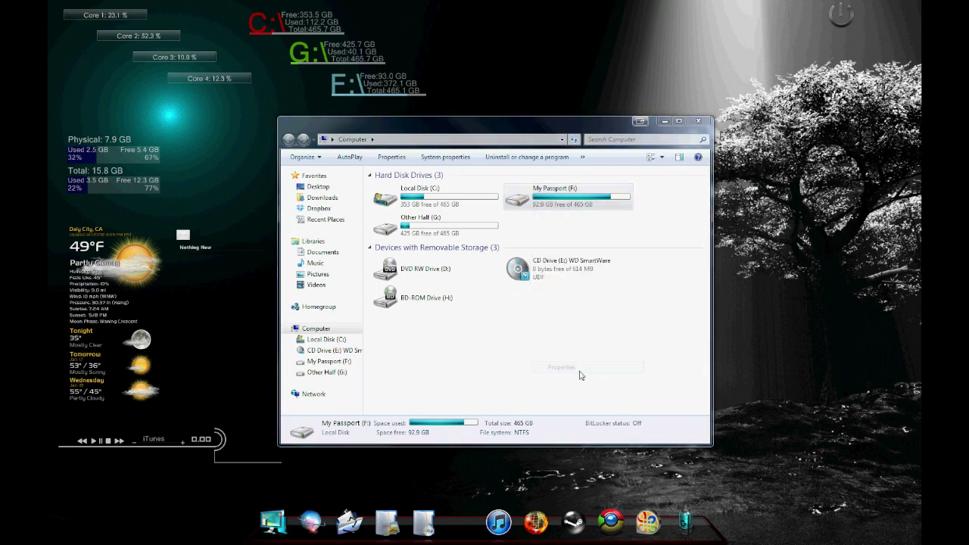
drag(645, 217, 554, 149)
click(573, 170)
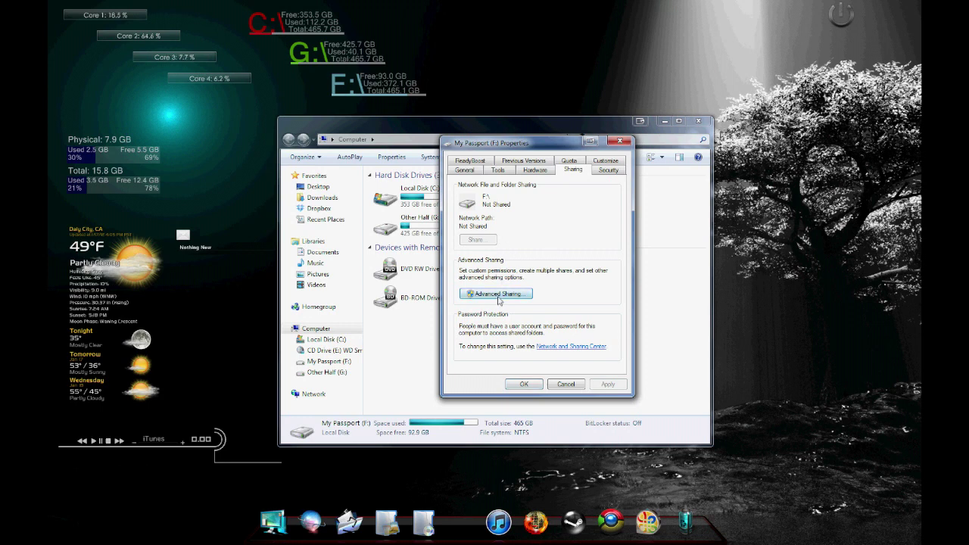
- Share the My Passport (F:) drive through Advanced Sharing with the share name Media and apply the setting
click(499, 298)
click(459, 178)
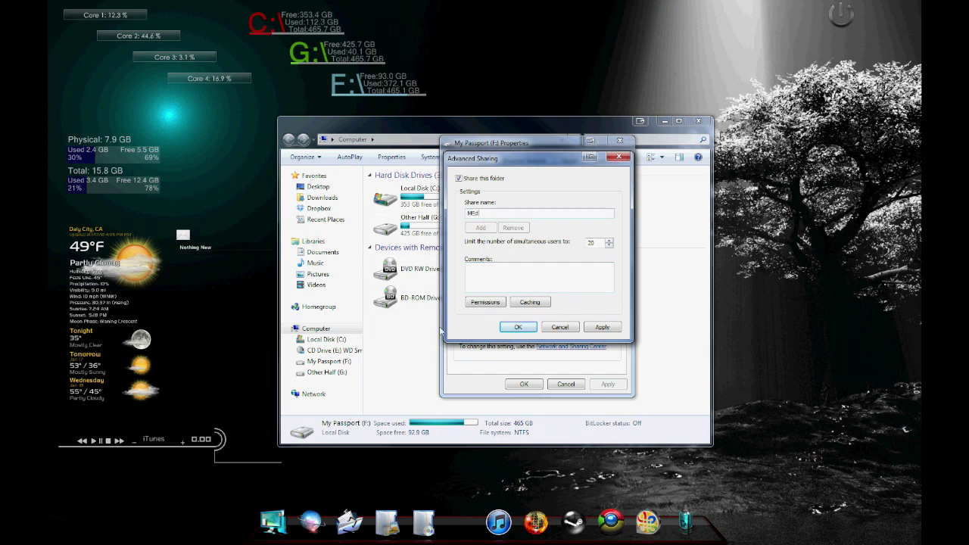
key(BackSpace)
key(BackSpace)
click(614, 326)
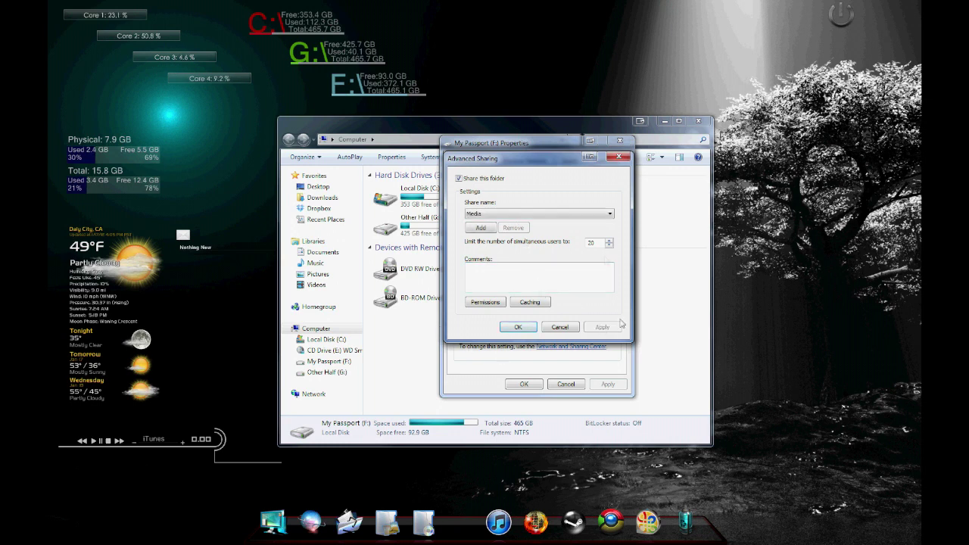
- Limit the Media share to 3 simultaneous users and apply the change
double_click(591, 242)
text(3)
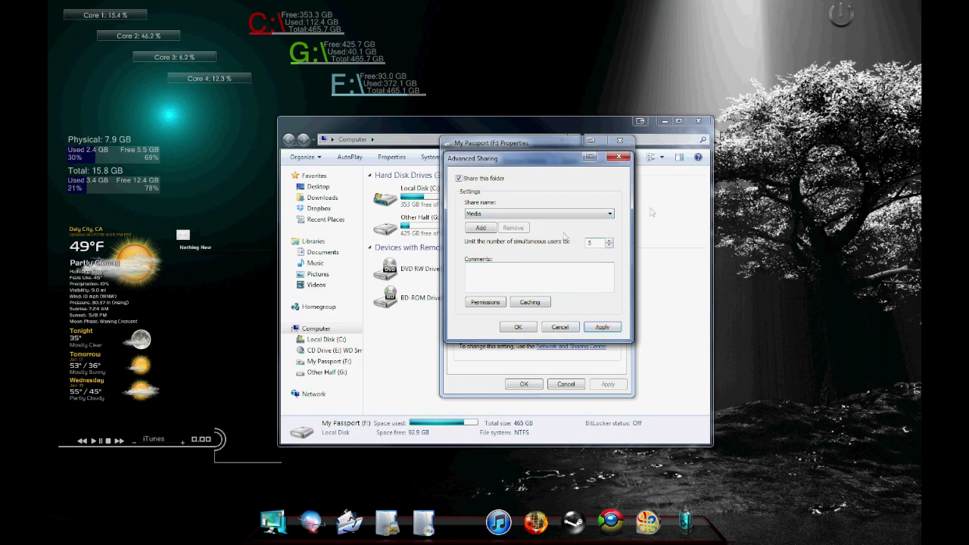
click(603, 327)
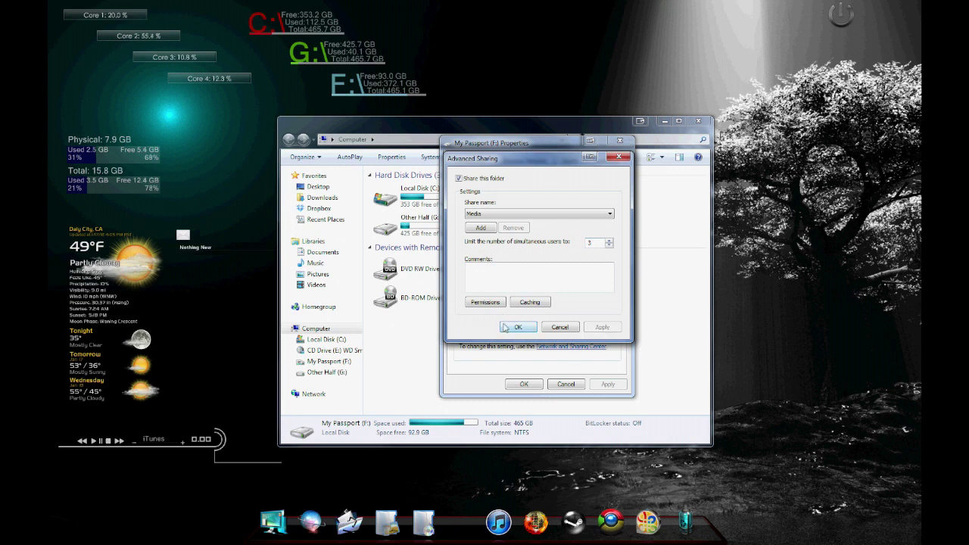
- Check the share permissions for Everyone on Media, and close the sharing dialogs and the drive's properties
click(485, 303)
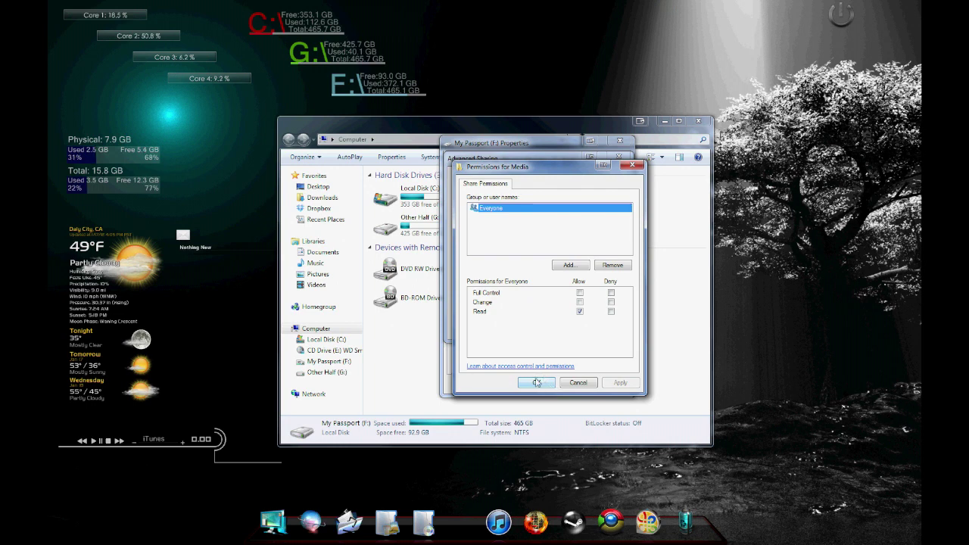
click(536, 383)
click(518, 326)
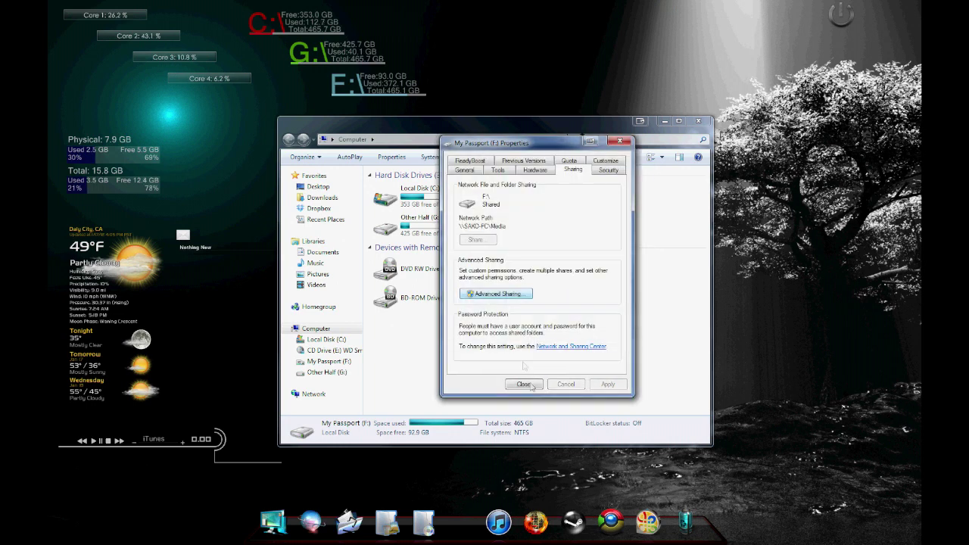
click(524, 384)
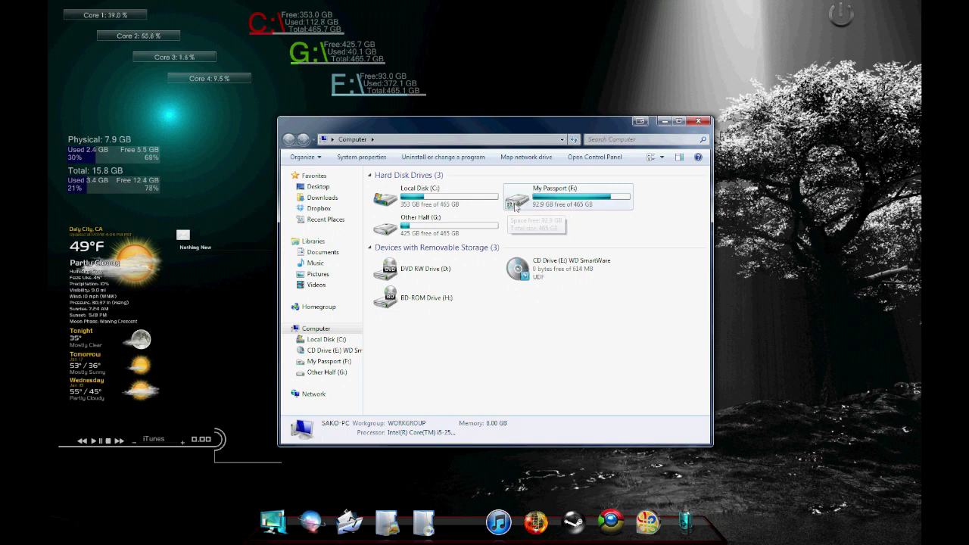
right_click(566, 195)
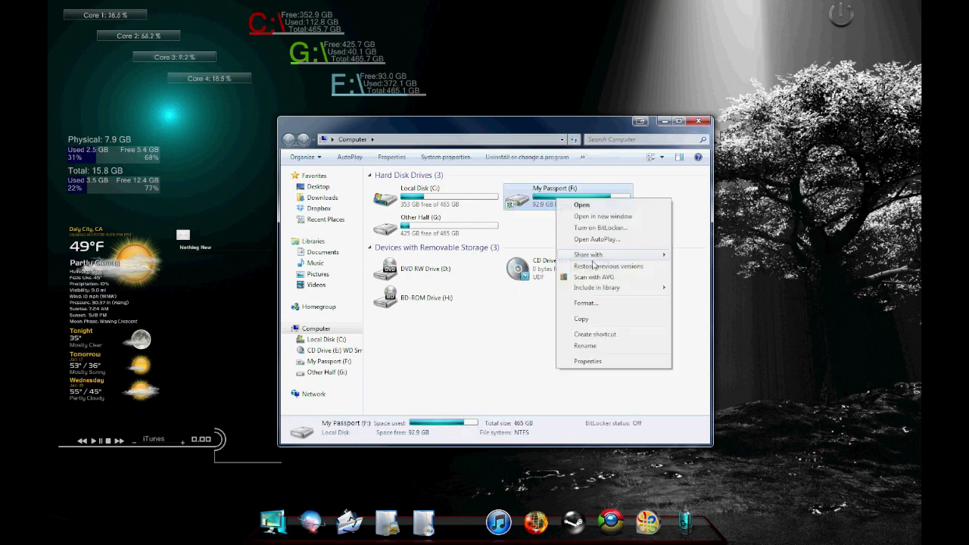
click(650, 212)
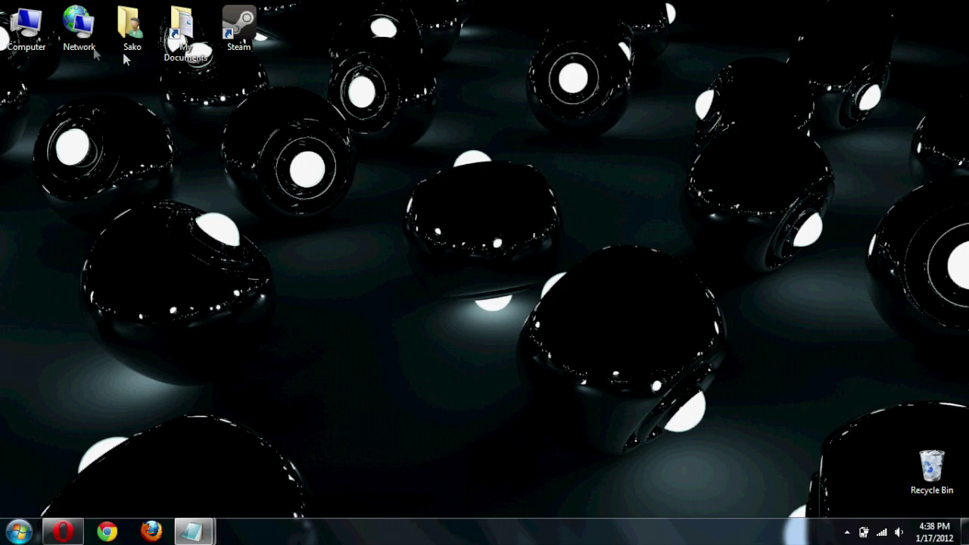
- On the second computer, browse the network to the Media share on SAKO-PC, return to the network overview and minimize it
double_click(78, 26)
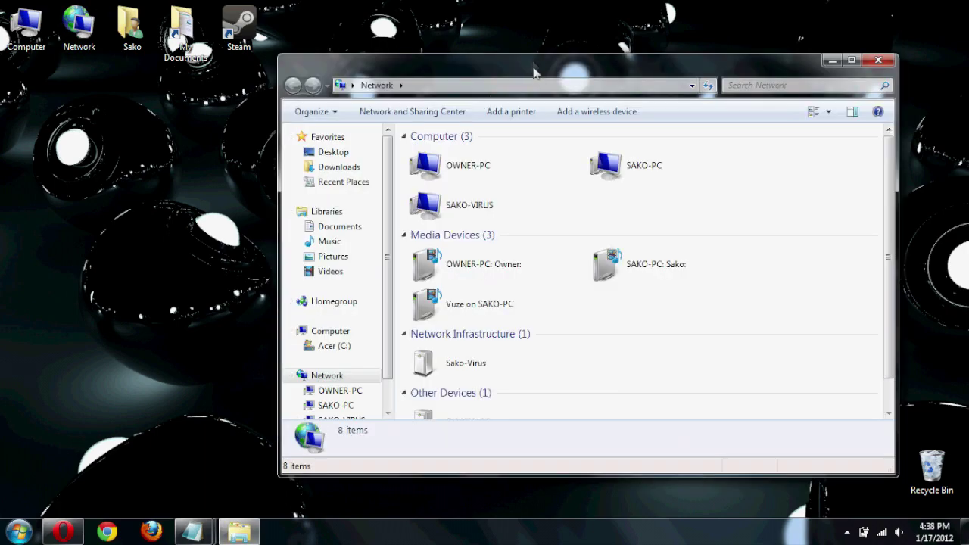
drag(535, 73, 569, 47)
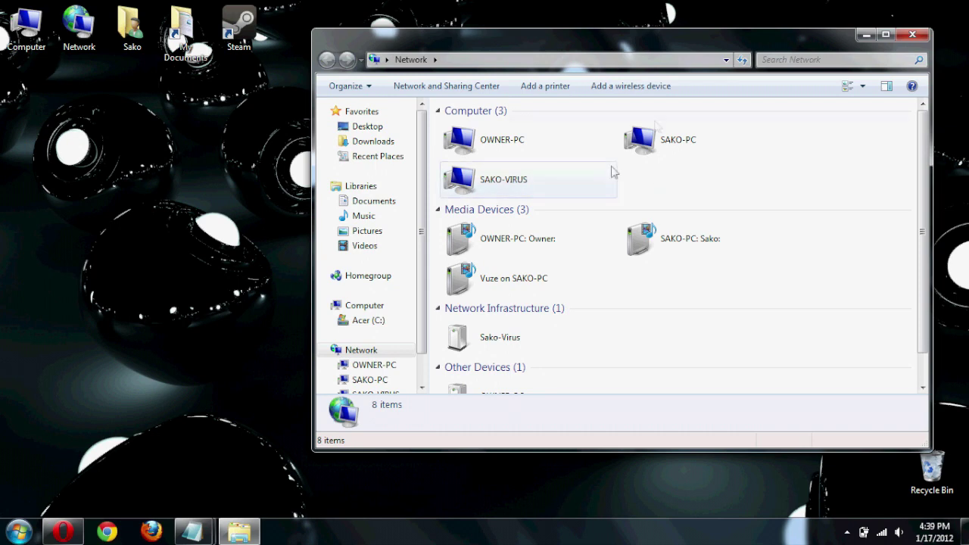
double_click(678, 141)
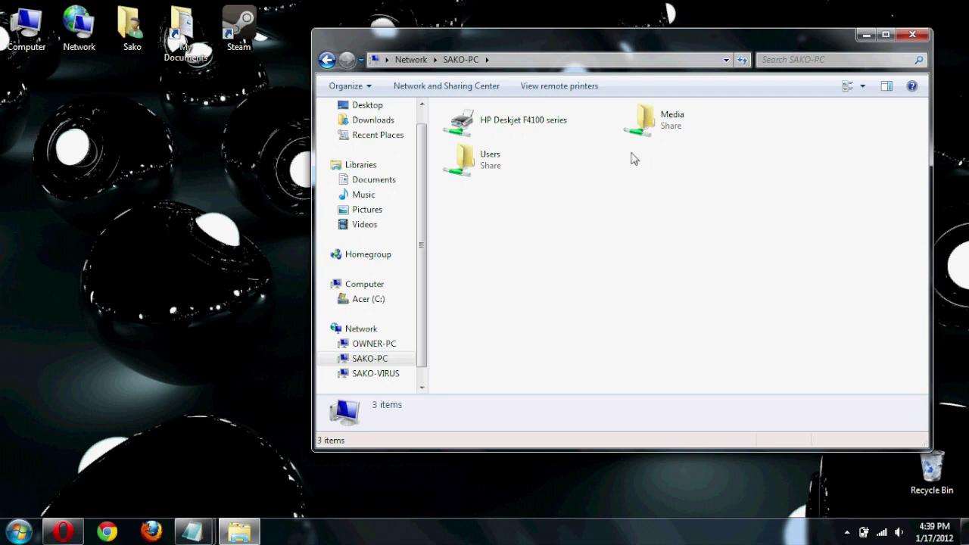
double_click(652, 137)
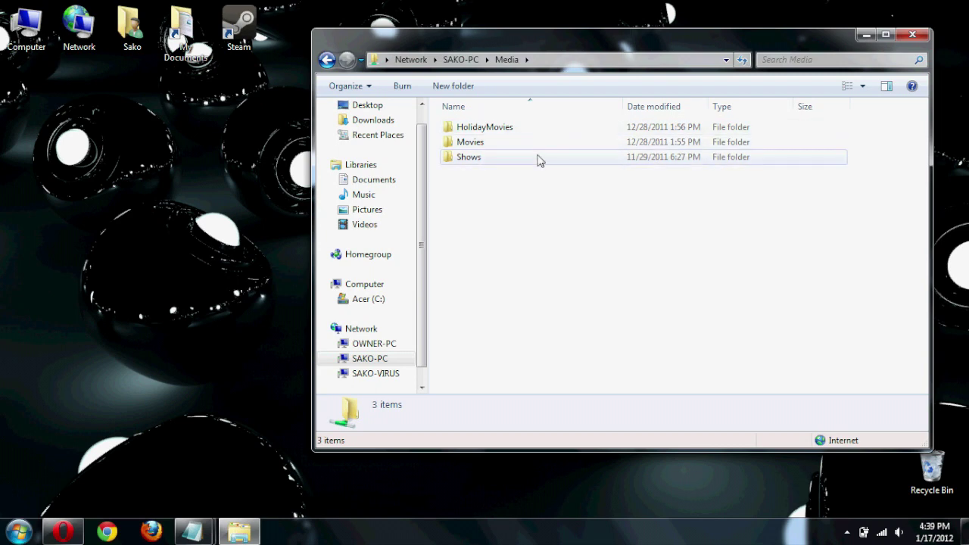
key(BackSpace)
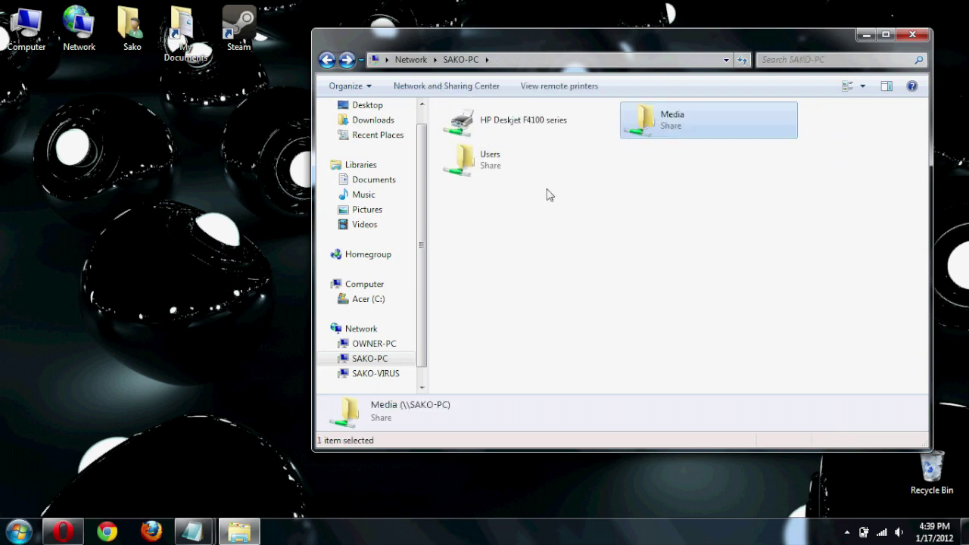
key(BackSpace)
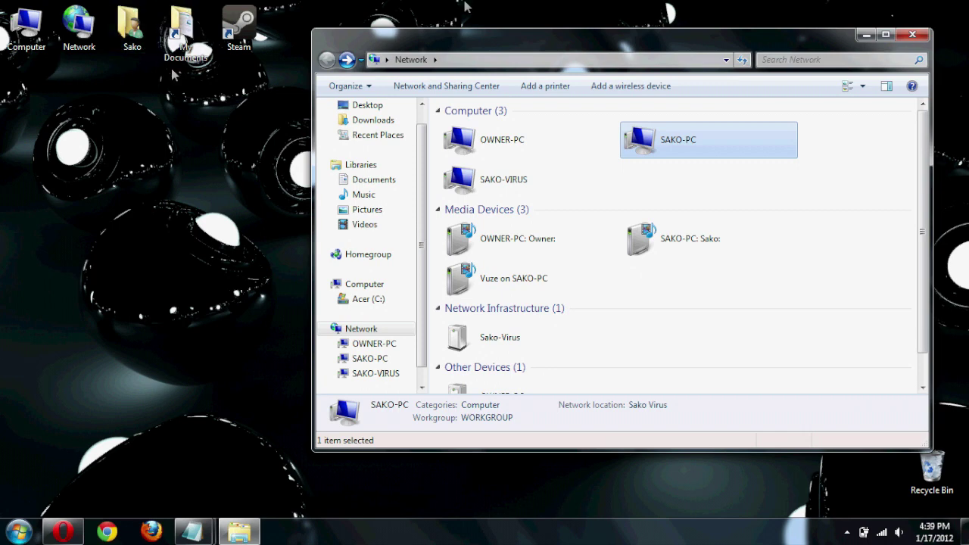
click(864, 35)
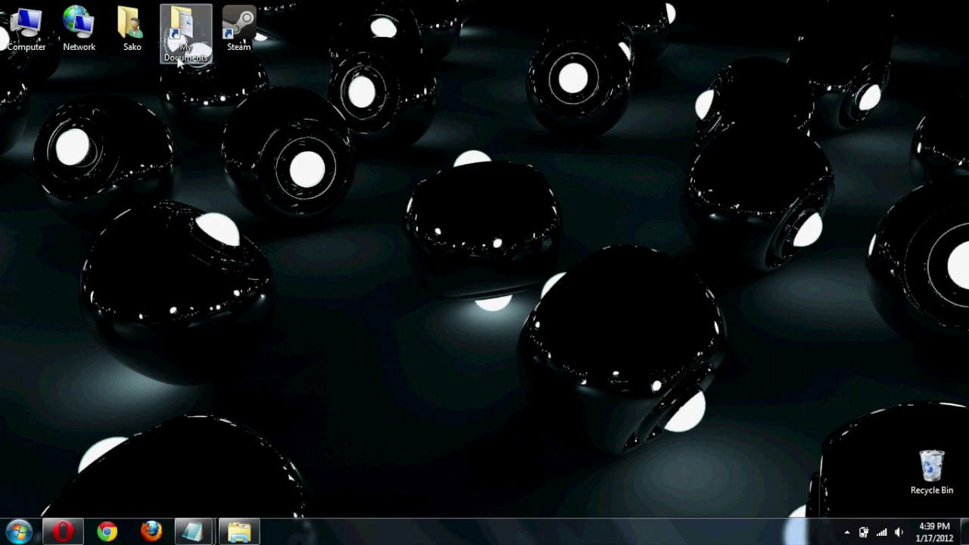
- Open the homegroup settings through the Network and Sharing Center in the Control Panel
click(18, 532)
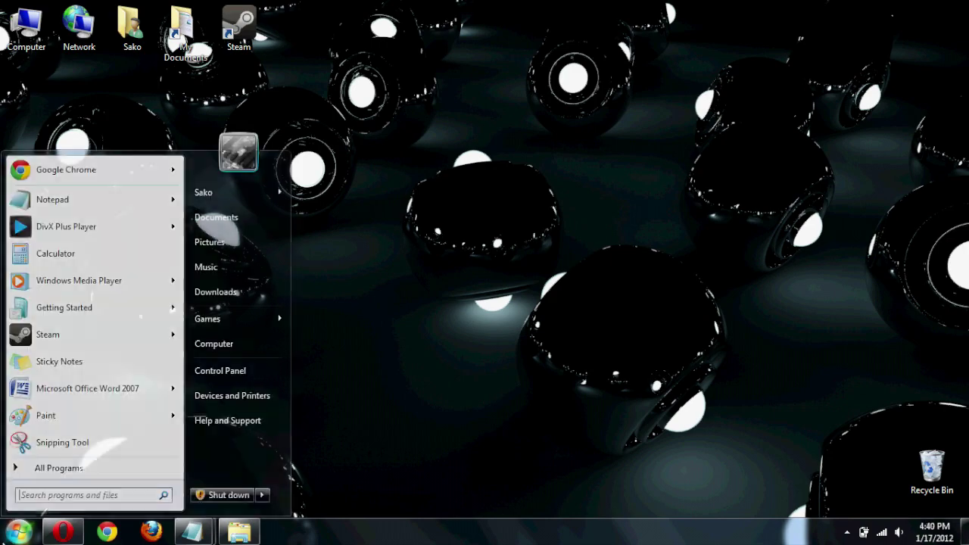
click(271, 371)
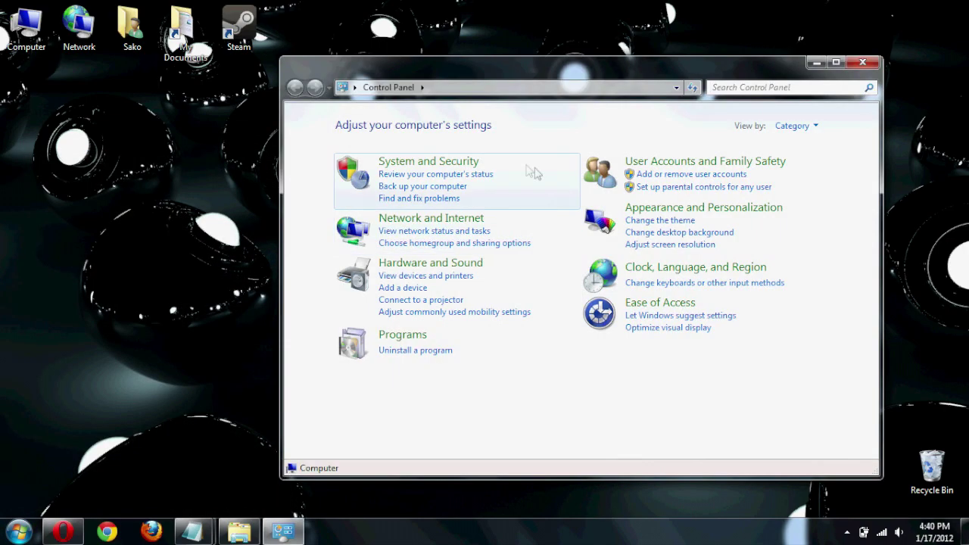
click(458, 218)
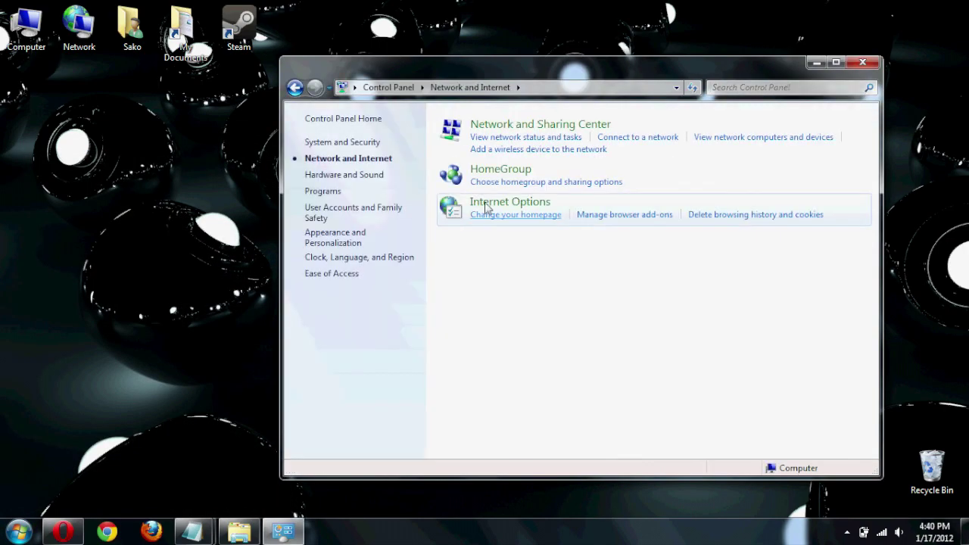
click(528, 132)
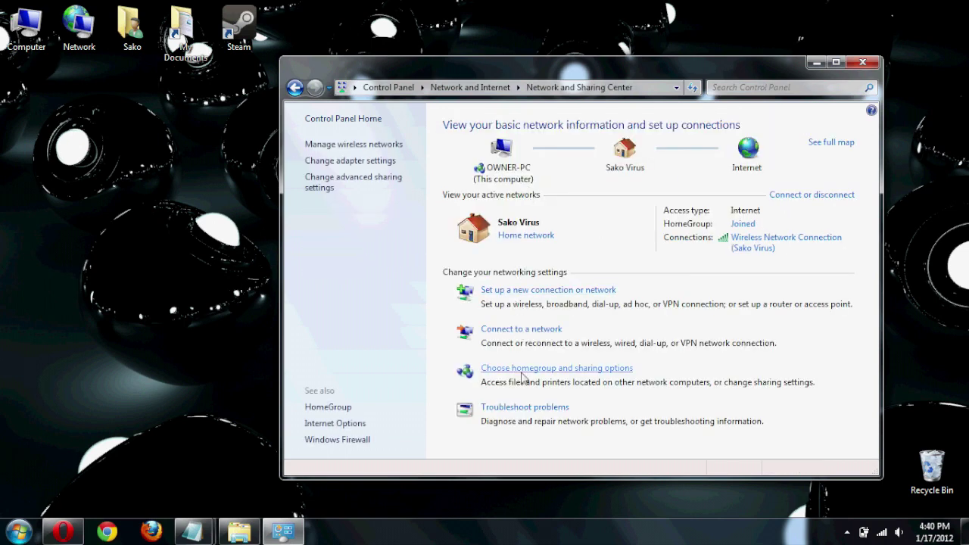
click(522, 370)
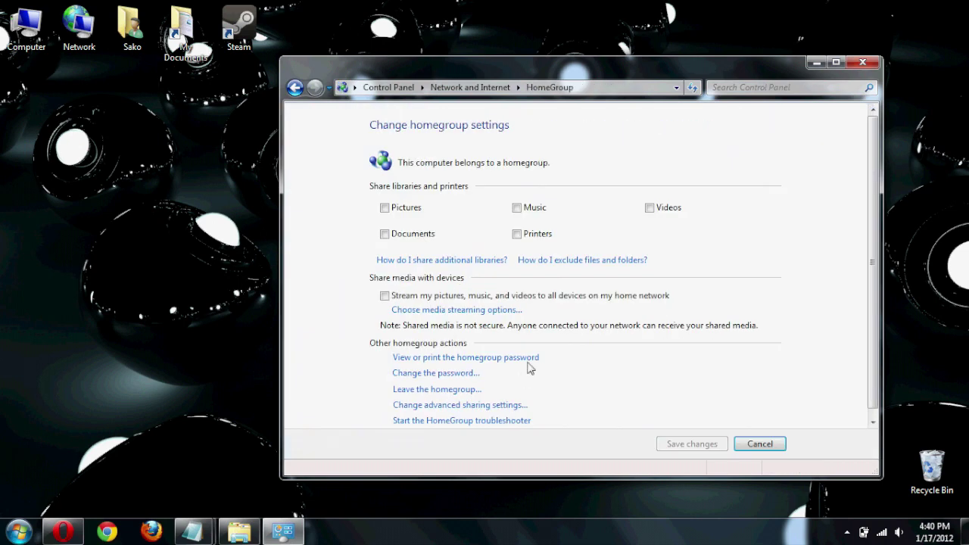
- Review the advanced sharing settings for the Home or Work profile on this computer and close the window
click(503, 407)
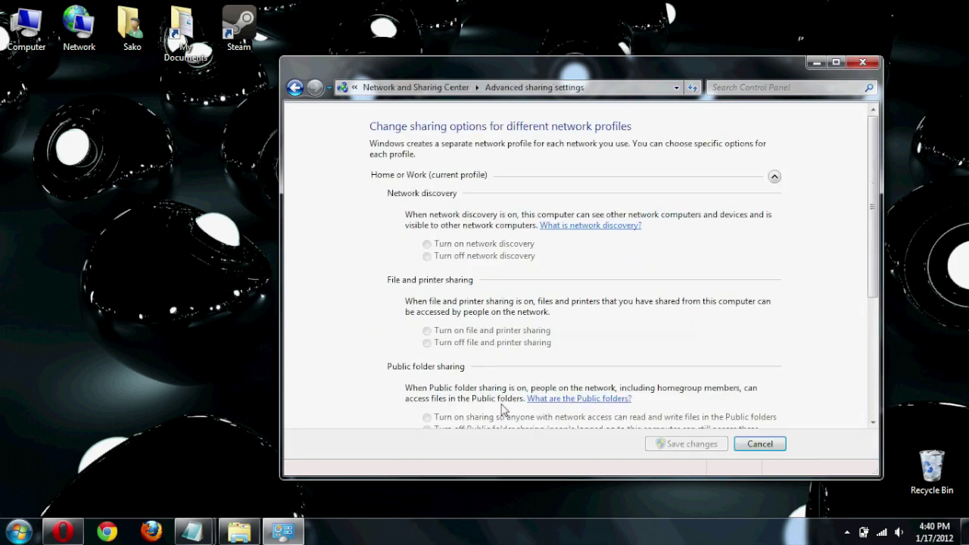
drag(876, 199, 880, 240)
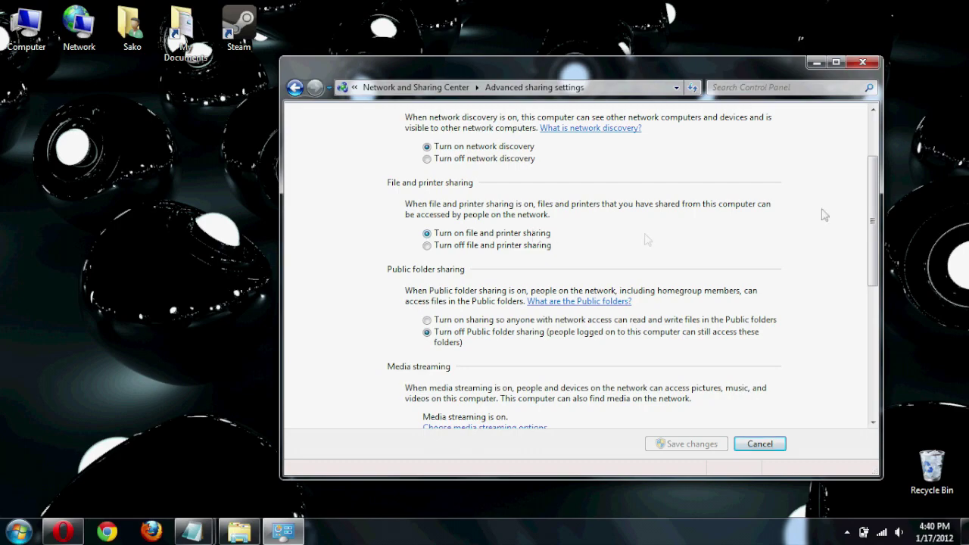
drag(868, 217, 867, 187)
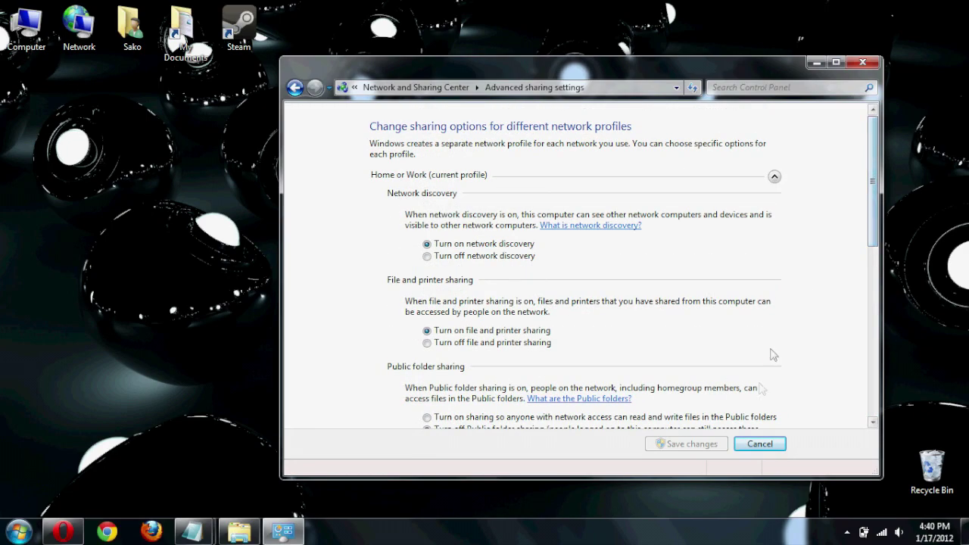
click(868, 68)
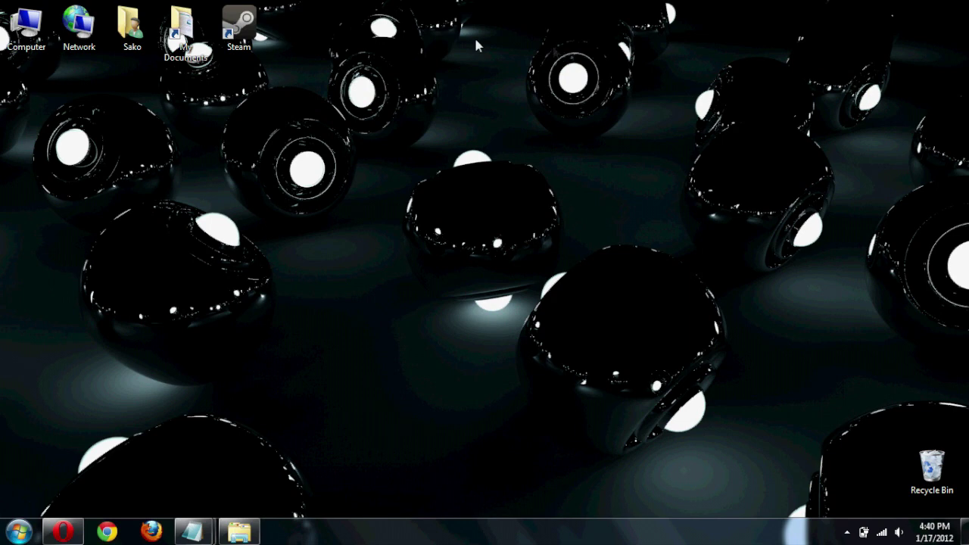
- Open the properties of the My Documents folder inside the personal user folder and show its sharing settings
double_click(136, 44)
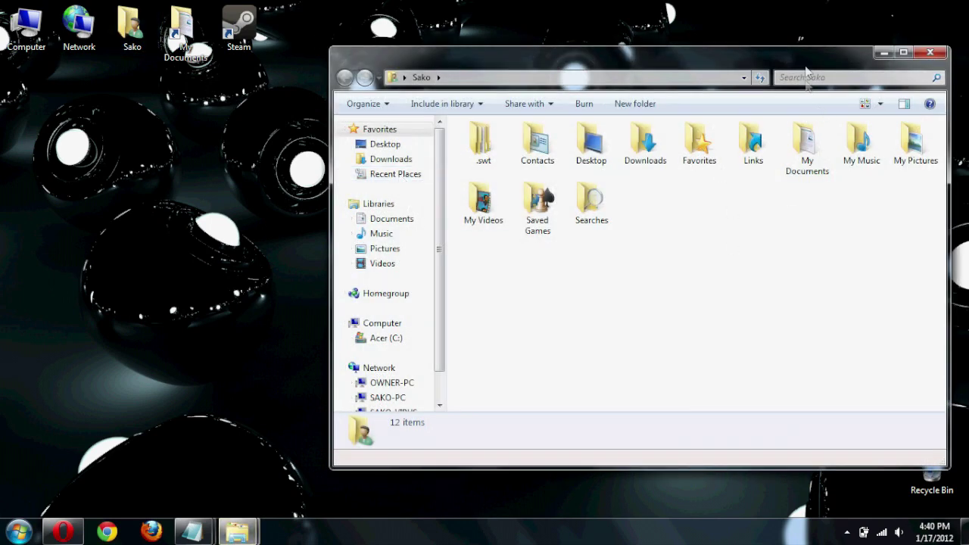
click(809, 147)
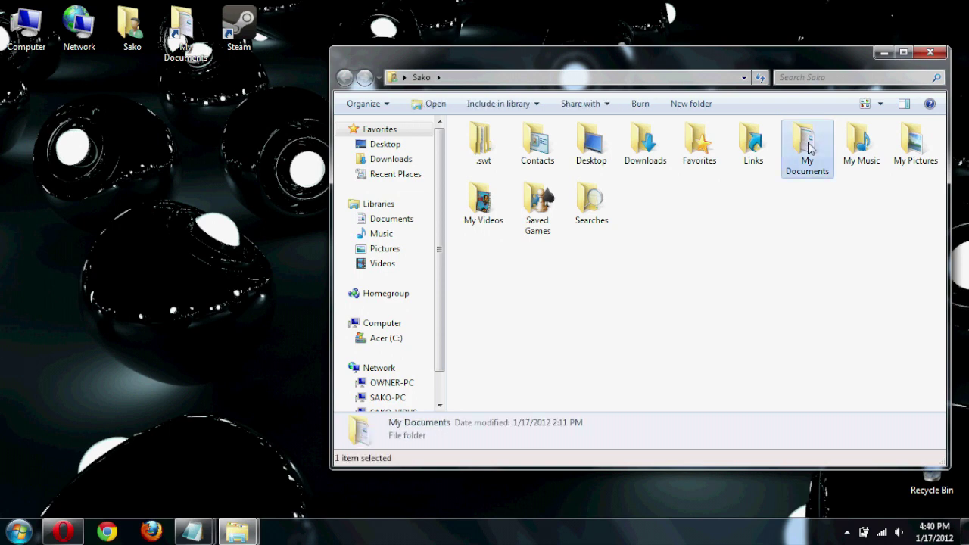
right_click(810, 147)
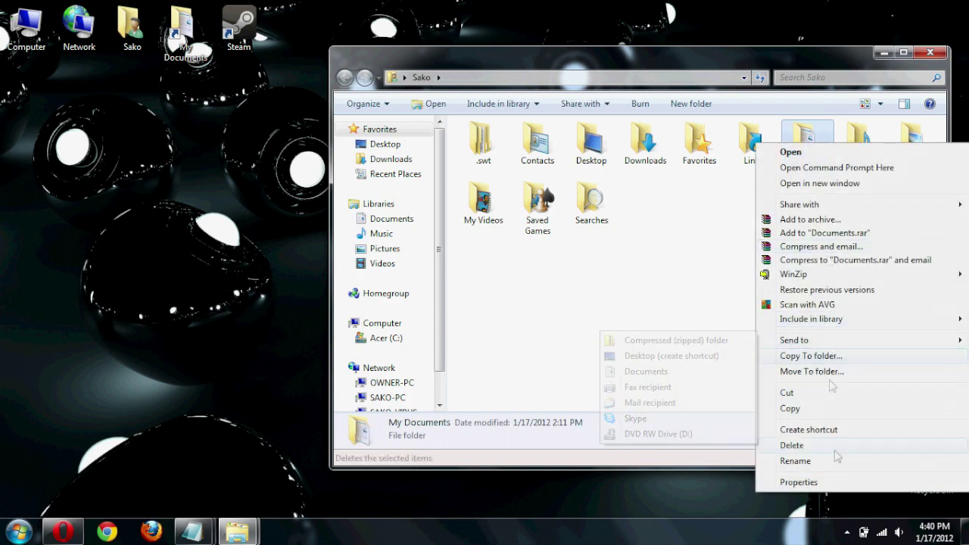
click(837, 482)
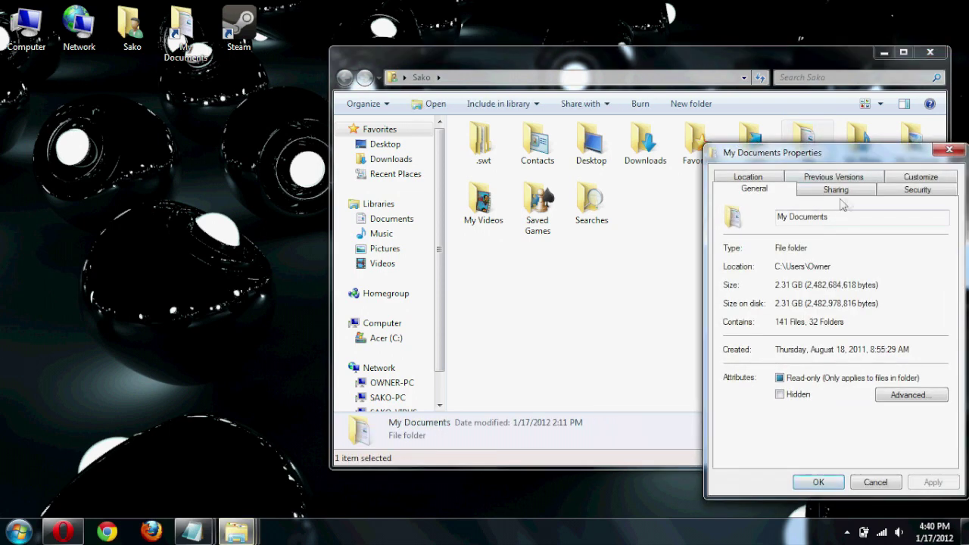
click(843, 192)
- Check the Advanced Sharing options of the My Documents folder and close its sharing and properties dialogs
click(758, 359)
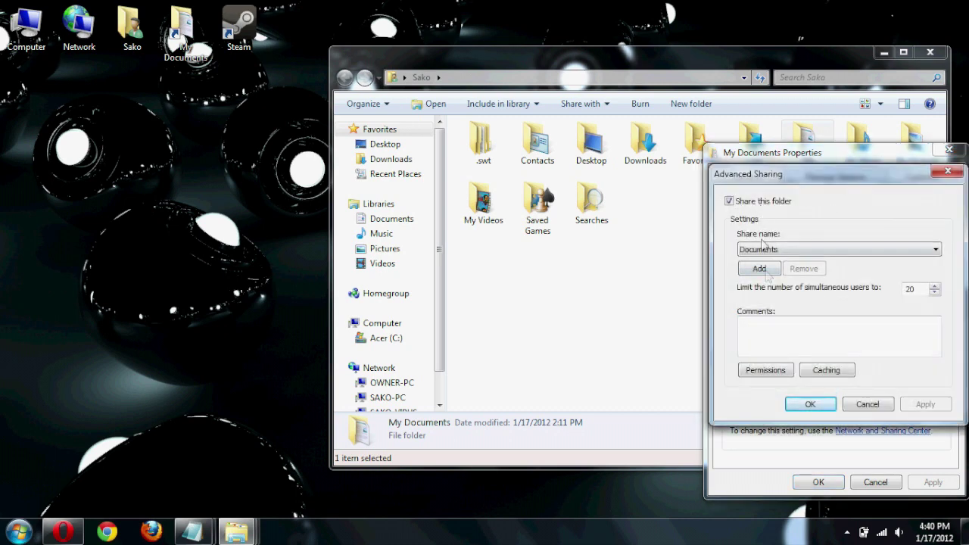
click(809, 403)
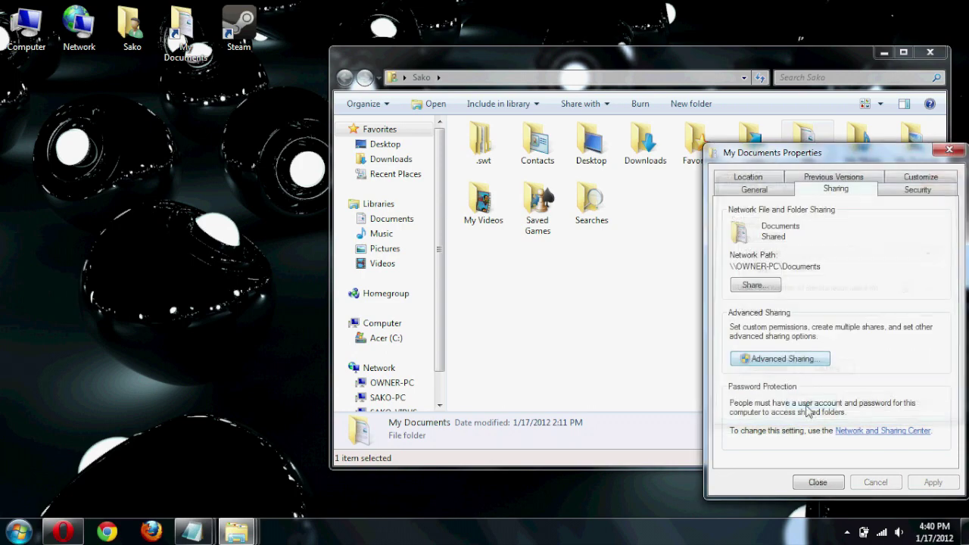
click(816, 483)
click(801, 277)
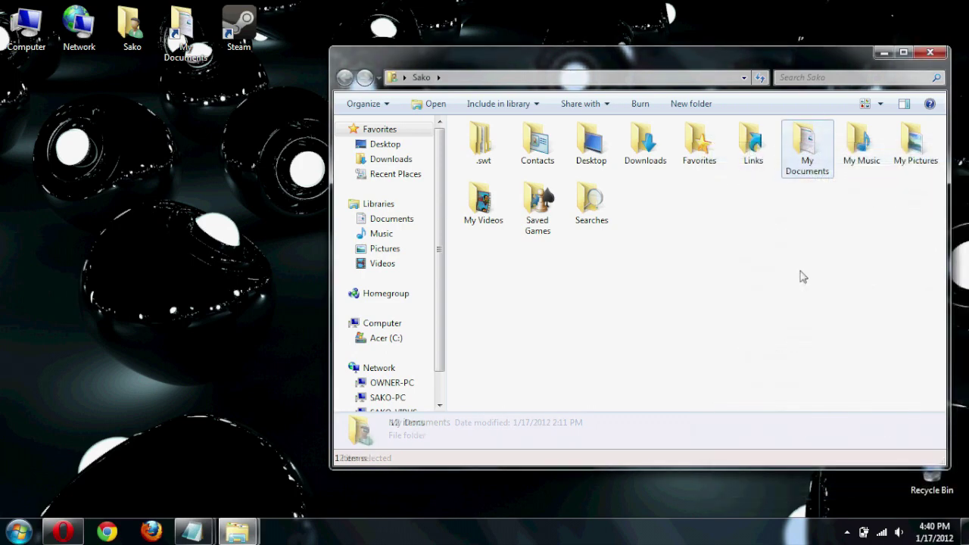
- Close the user folder, bring up the Network window and select the SAKO-PC computer
click(929, 52)
double_click(57, 36)
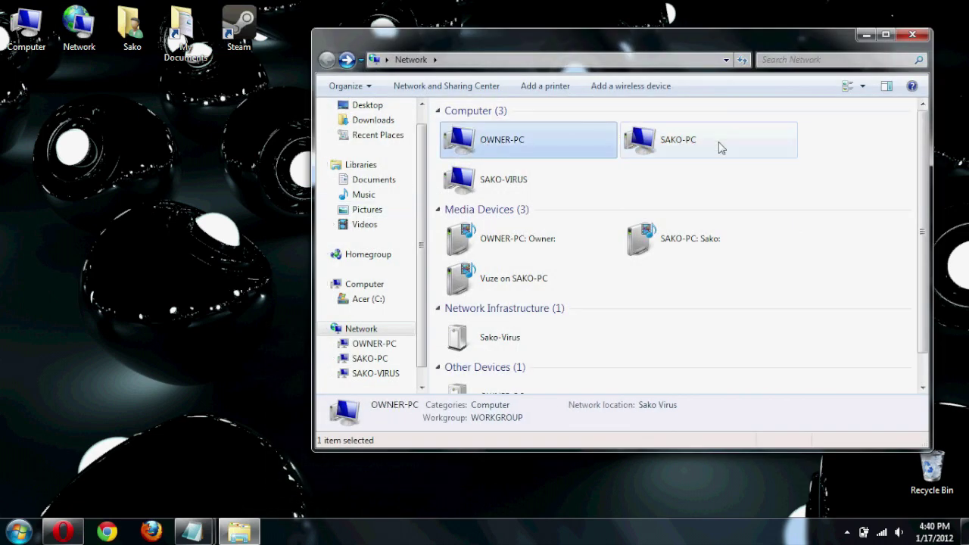
click(721, 148)
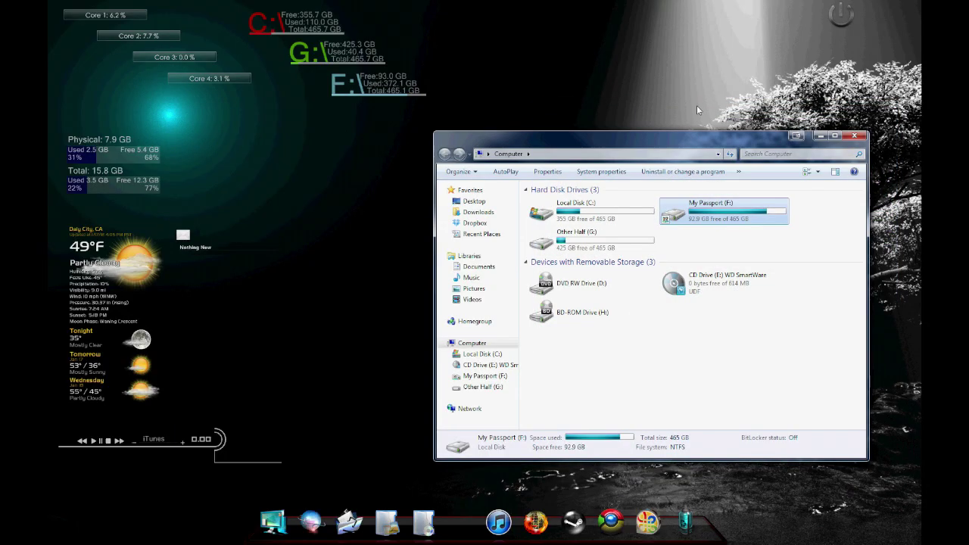
- Back on the first computer, open the Network window and arrange it beside the Computer window so both are accessible
drag(654, 143, 603, 134)
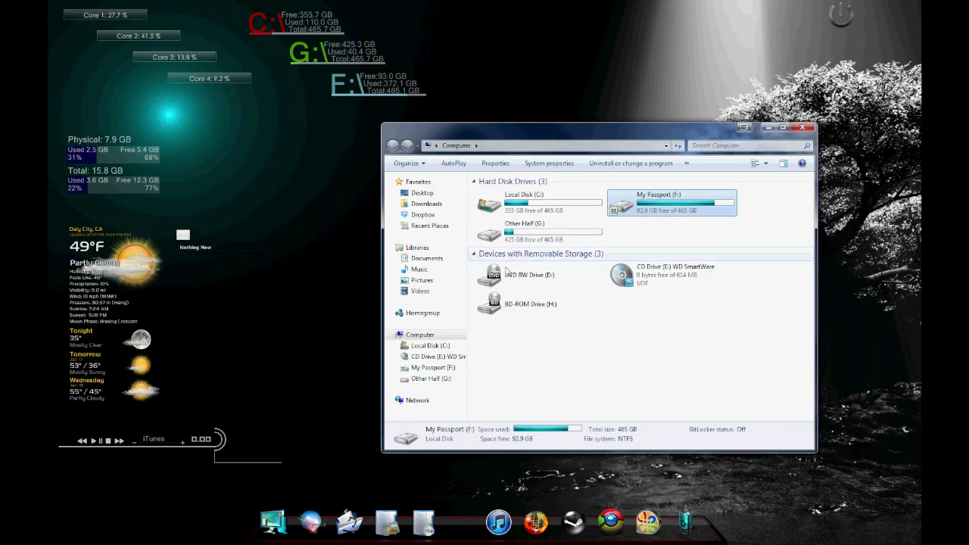
click(307, 523)
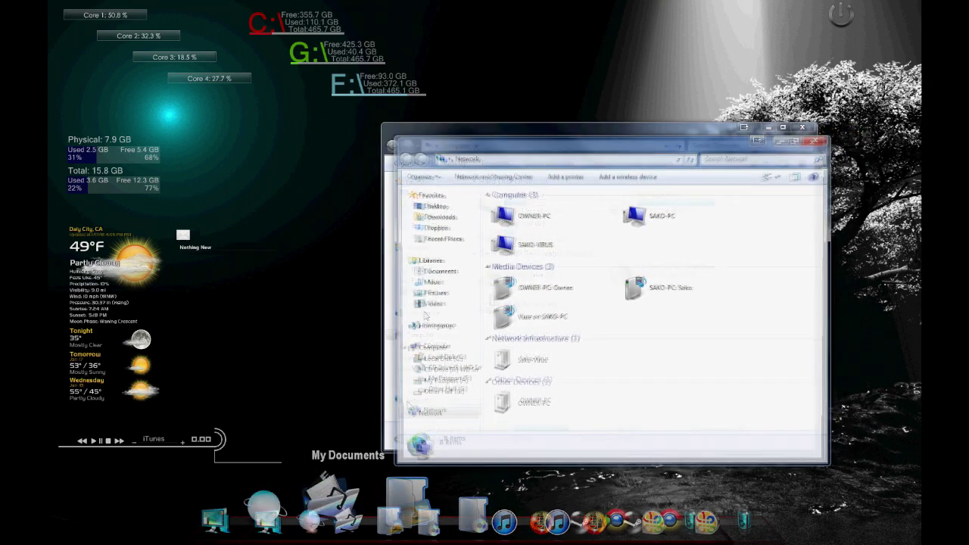
drag(546, 139, 324, 108)
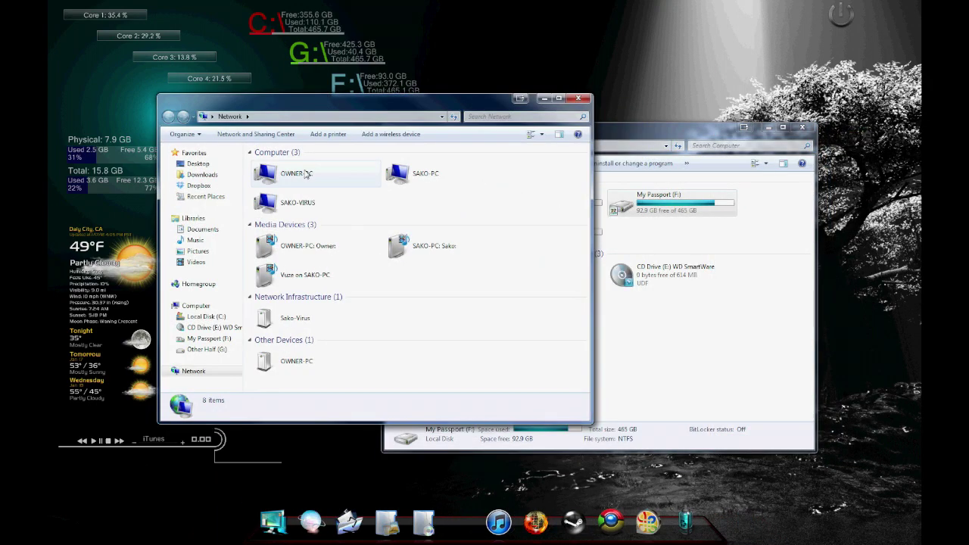
- Open the OWNER-PC computer on the network, view its shared Documents folder, return to the shares and close the window
double_click(303, 175)
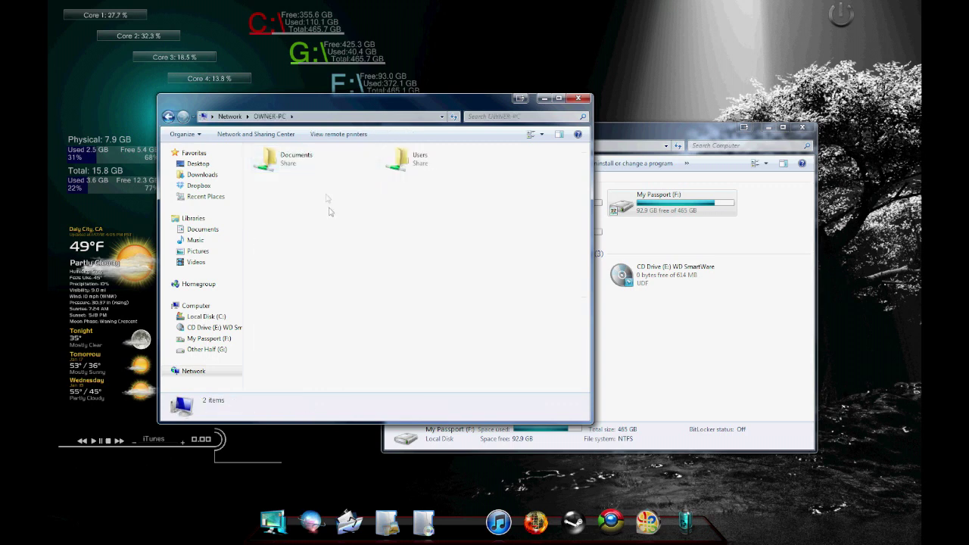
click(318, 168)
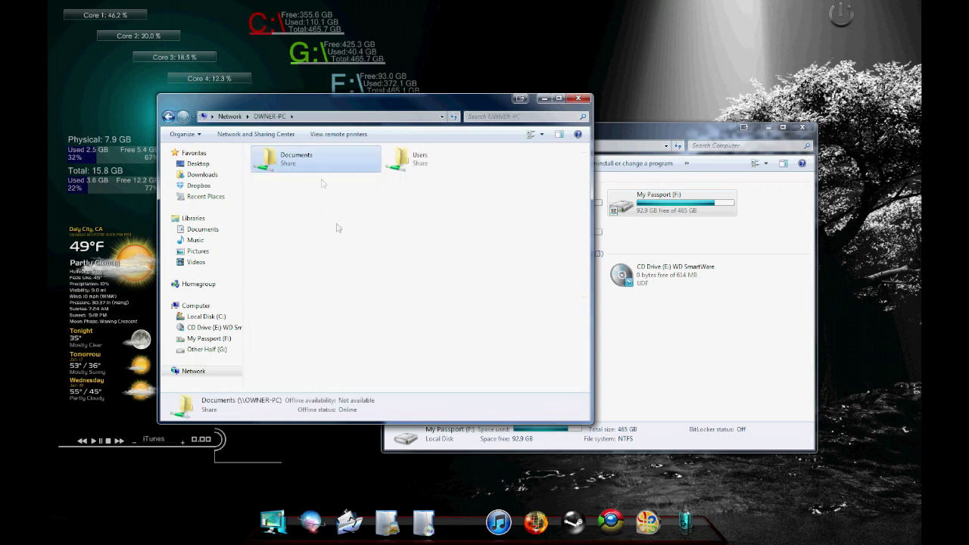
double_click(329, 166)
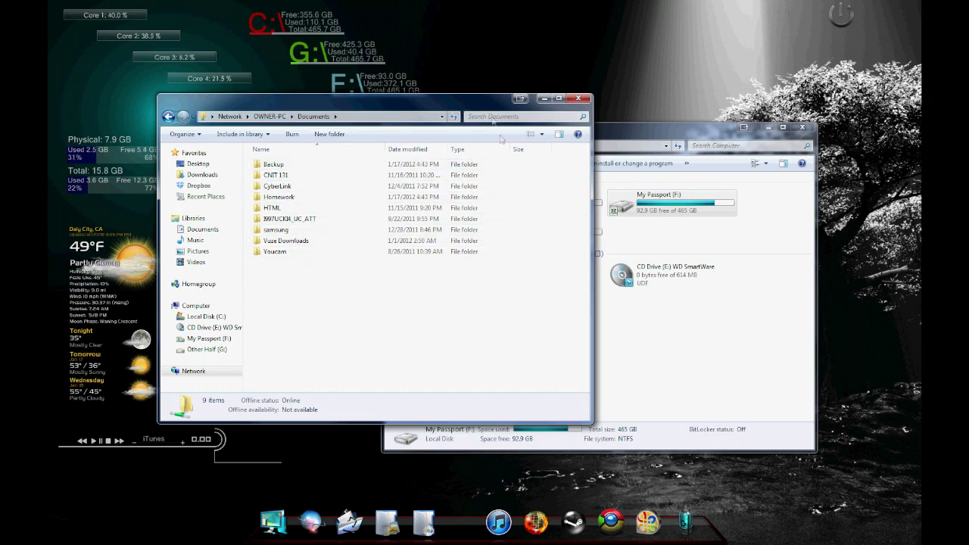
drag(491, 118, 532, 131)
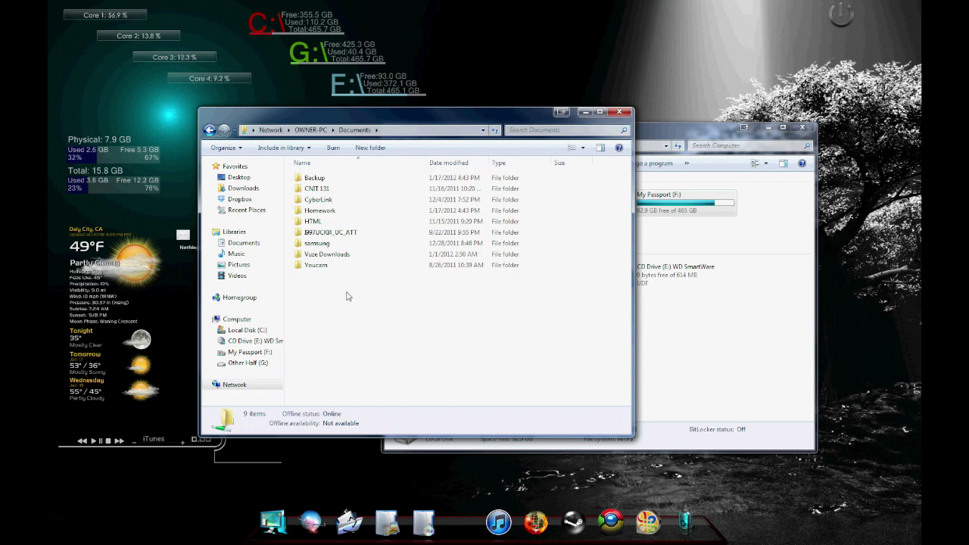
key(BackSpace)
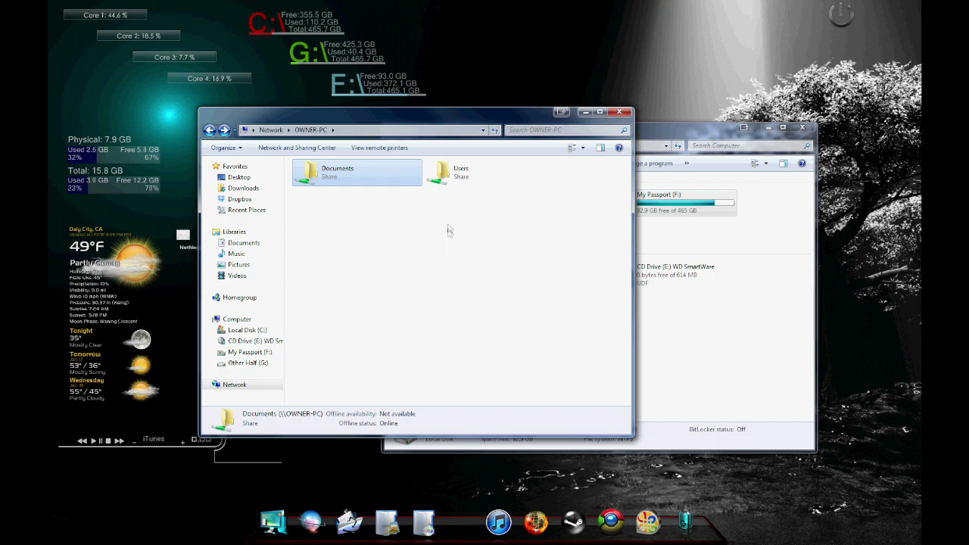
click(620, 111)
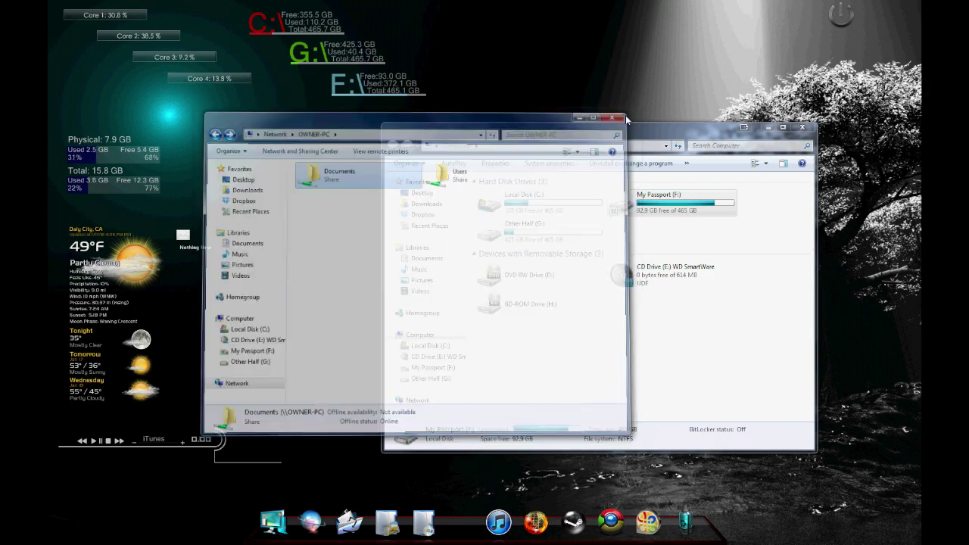
- Open the security properties of the My Passport (F:) drive and look through its group and user names
drag(631, 128, 566, 148)
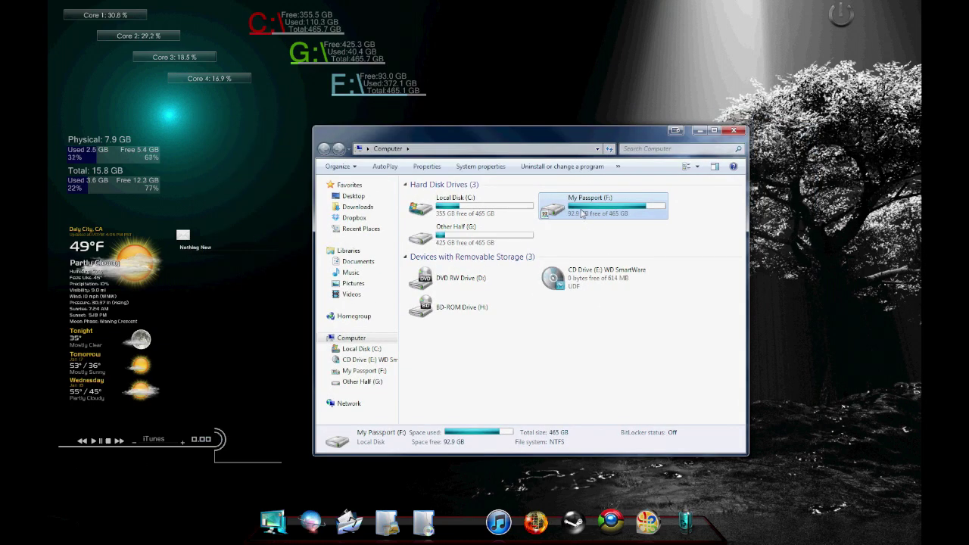
right_click(582, 205)
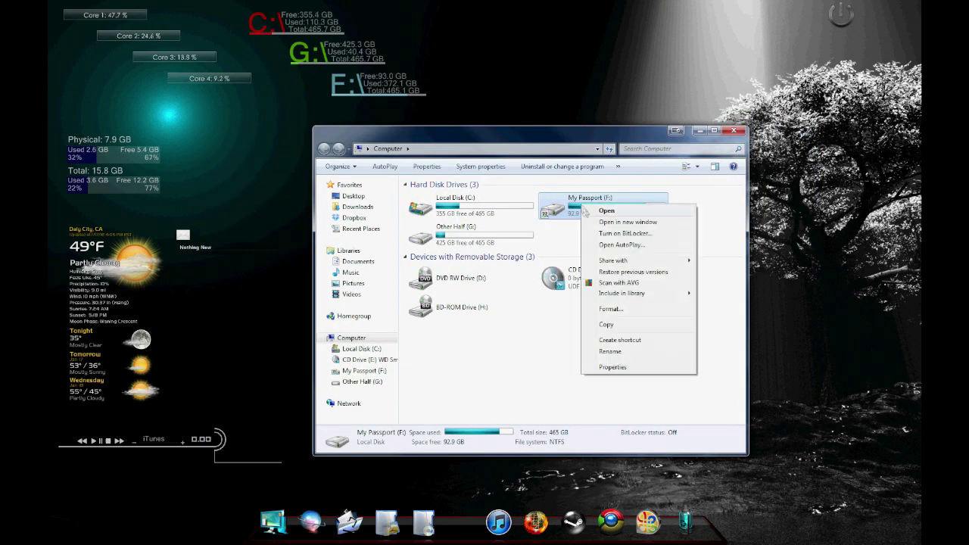
click(614, 366)
click(749, 238)
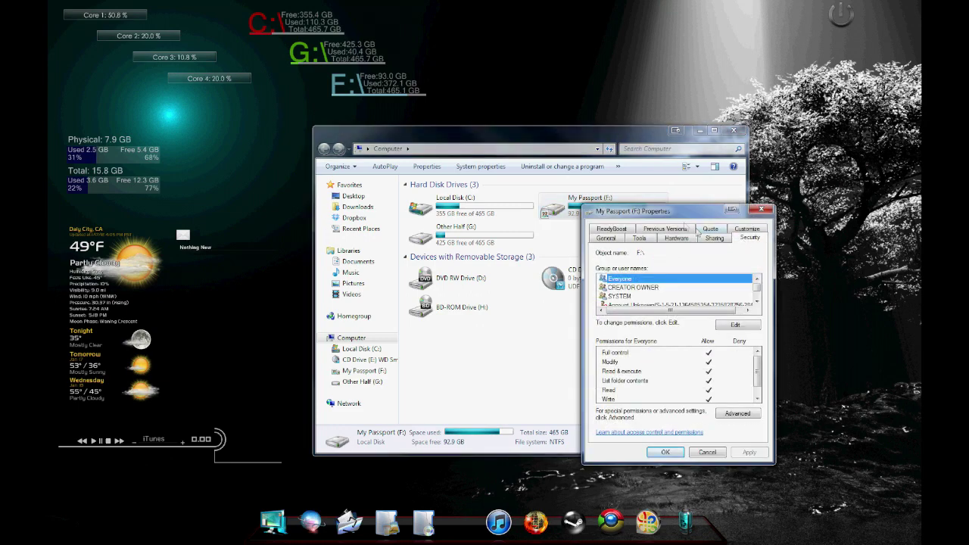
drag(683, 219, 449, 112)
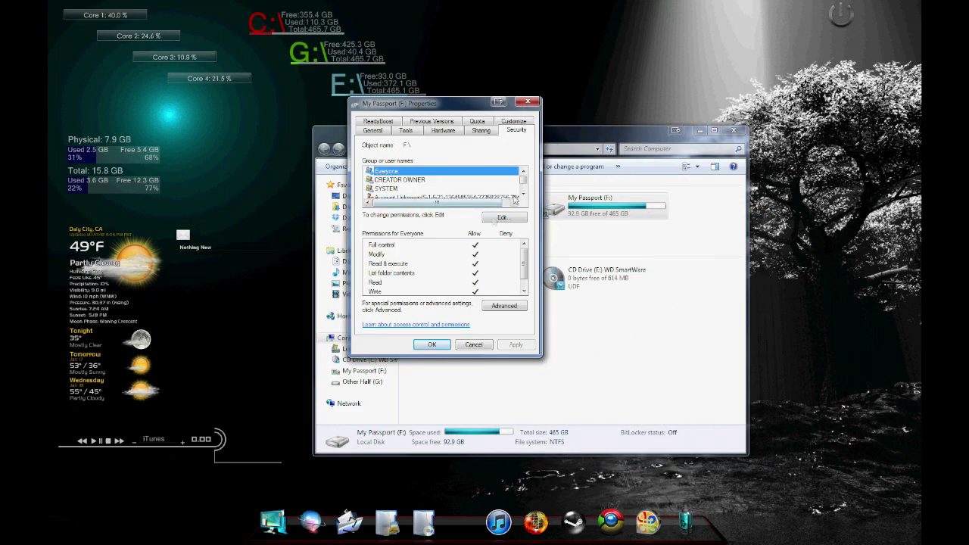
drag(522, 180, 522, 186)
click(523, 191)
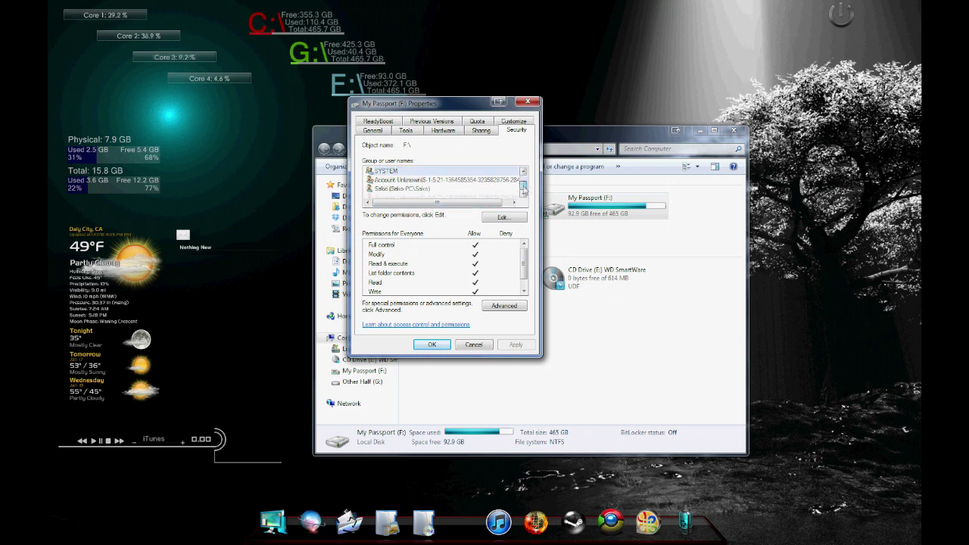
scroll(524, 191, up, 2)
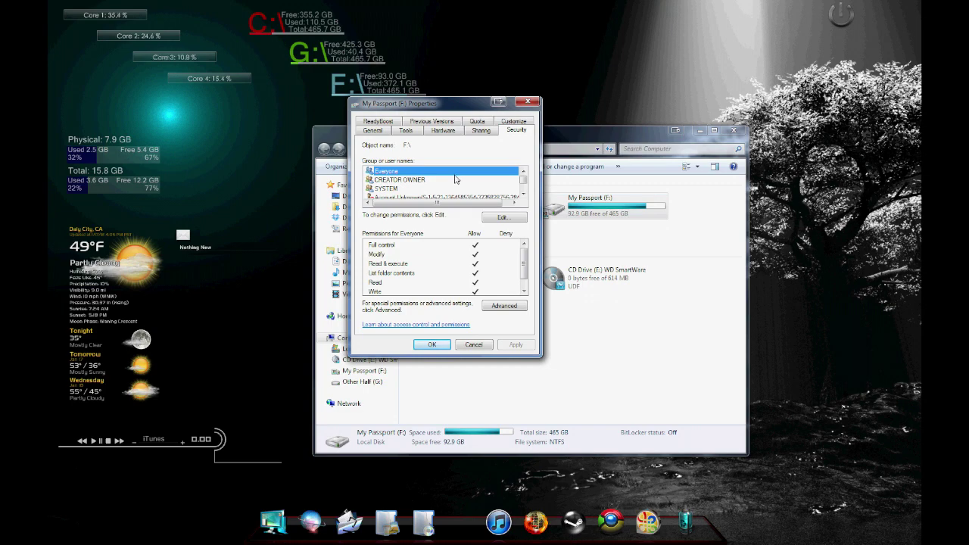
- Review the permissions granted to Everyone on My Passport (F:) in the permissions editor, and close the editor
drag(454, 105, 475, 143)
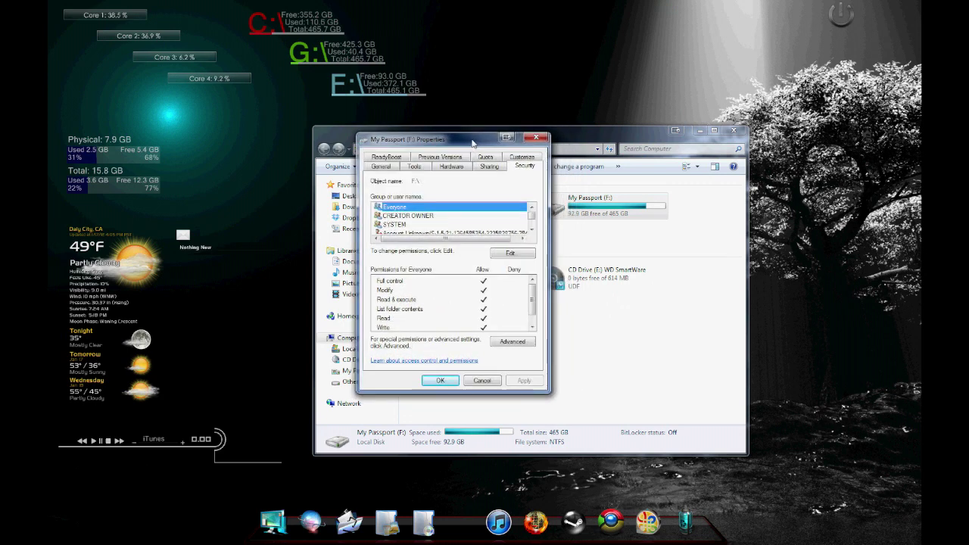
drag(472, 142, 468, 139)
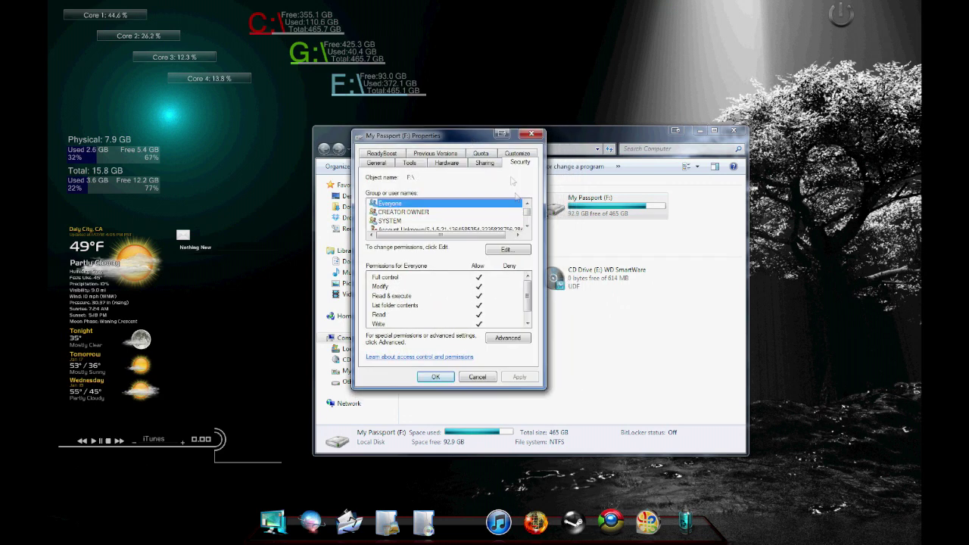
mouse_move(527, 277)
mouse_down()
mouse_move(532, 297)
mouse_move(531, 280)
mouse_up()
click(504, 249)
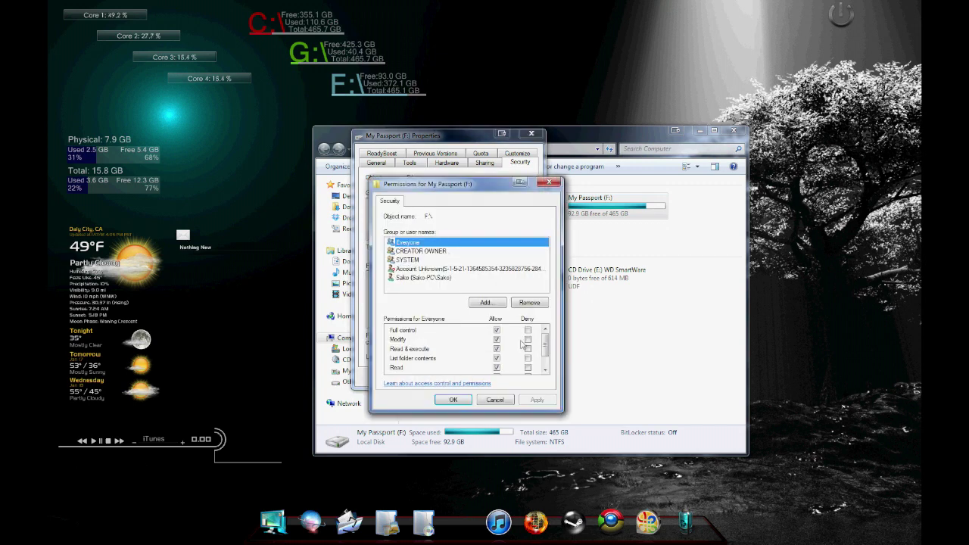
mouse_move(545, 343)
mouse_down()
mouse_move(546, 355)
mouse_move(546, 342)
mouse_up()
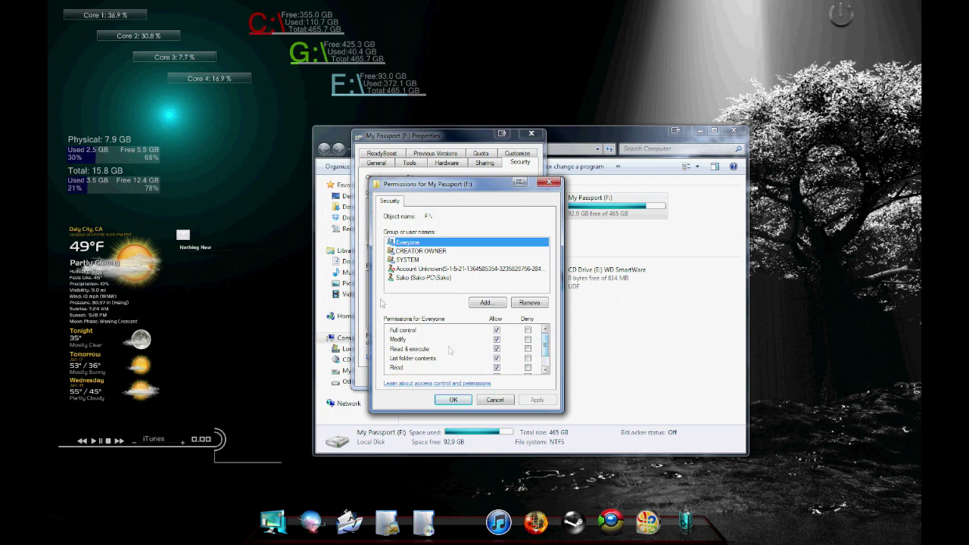
click(466, 402)
- Check the Advanced Sharing settings of My Passport (F:) and close the sharing and properties dialogs
click(474, 163)
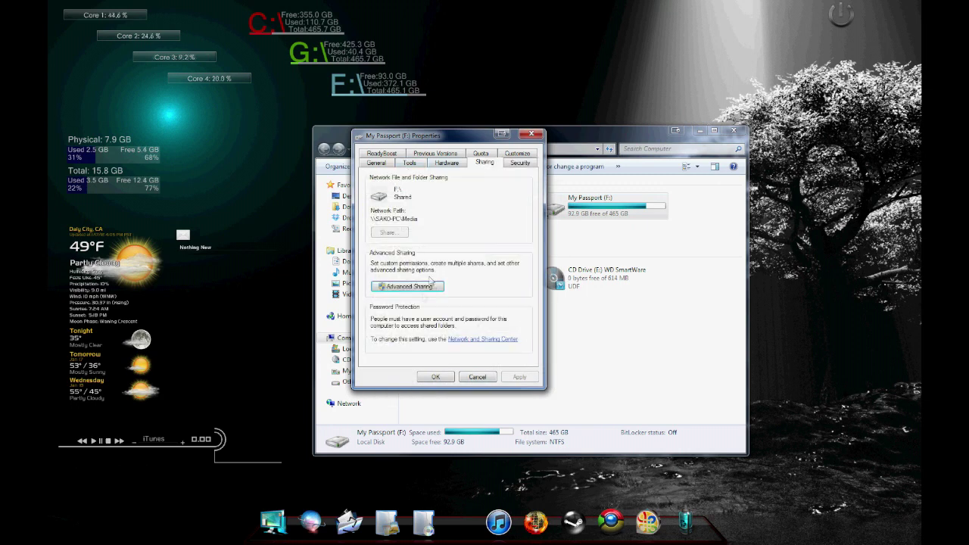
click(424, 286)
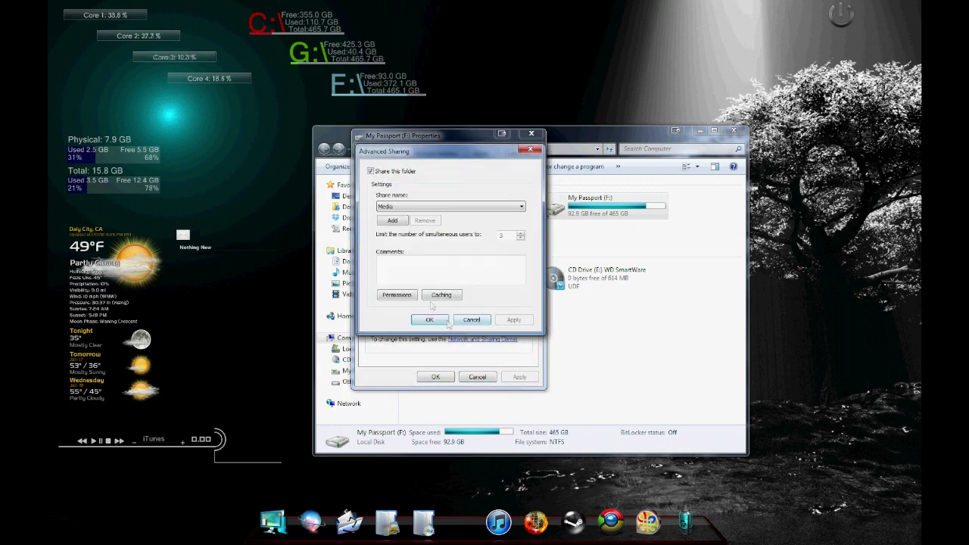
click(531, 150)
click(477, 376)
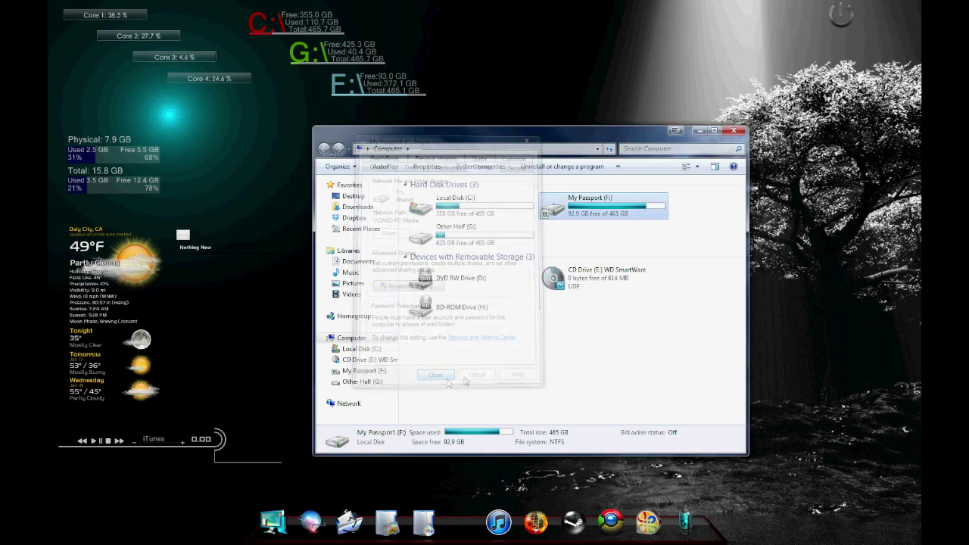
click(553, 359)
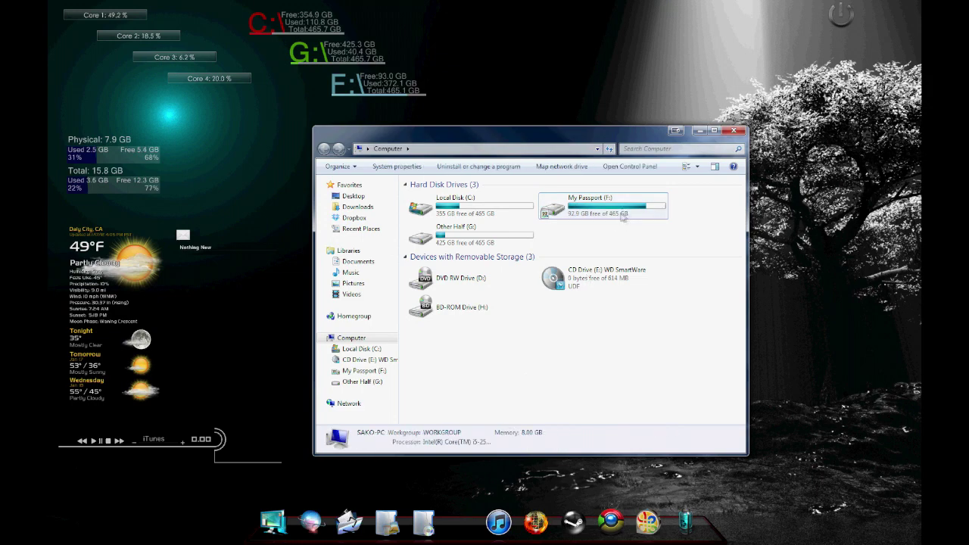
mouse_move(636, 137)
mouse_down()
mouse_move(746, 146)
mouse_move(654, 151)
mouse_move(620, 132)
mouse_move(633, 122)
mouse_move(644, 138)
mouse_up()
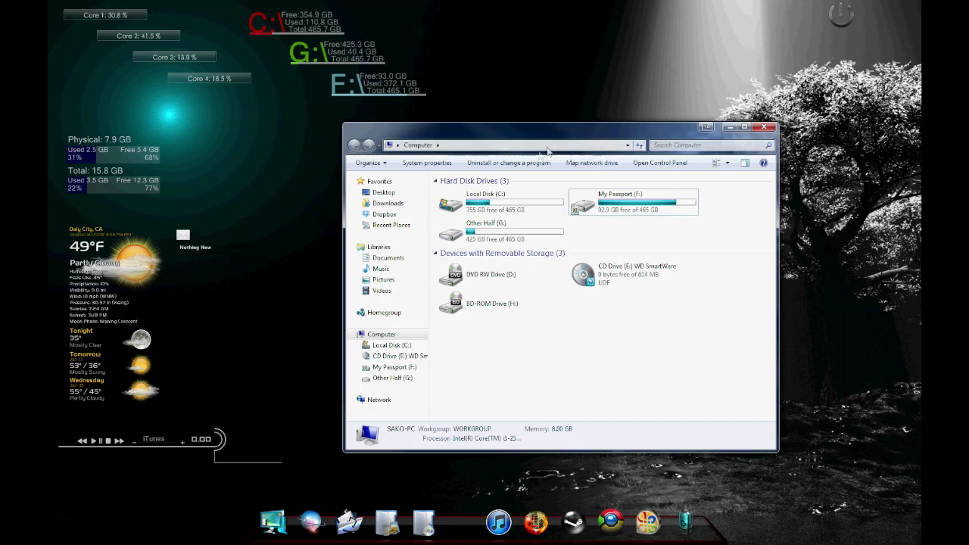
drag(554, 133, 552, 139)
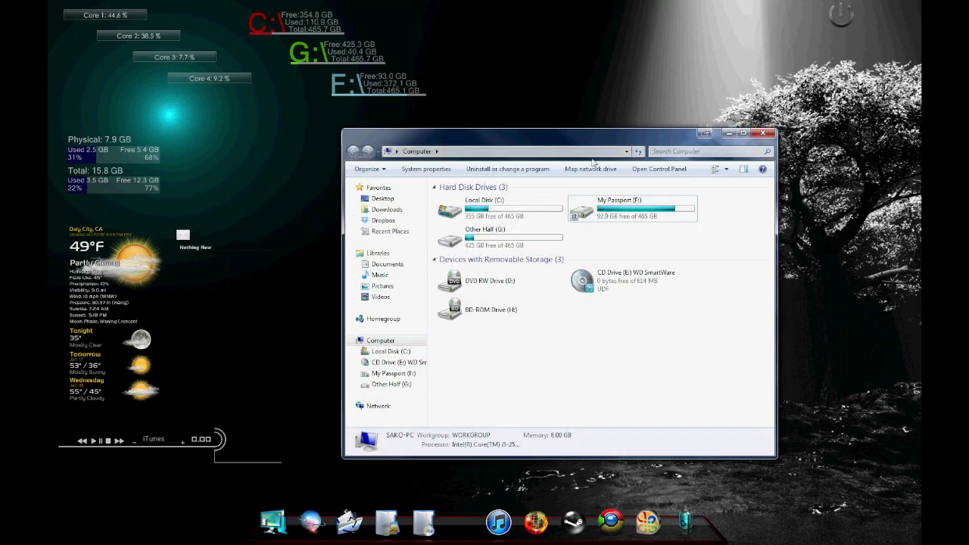
drag(595, 162, 620, 149)
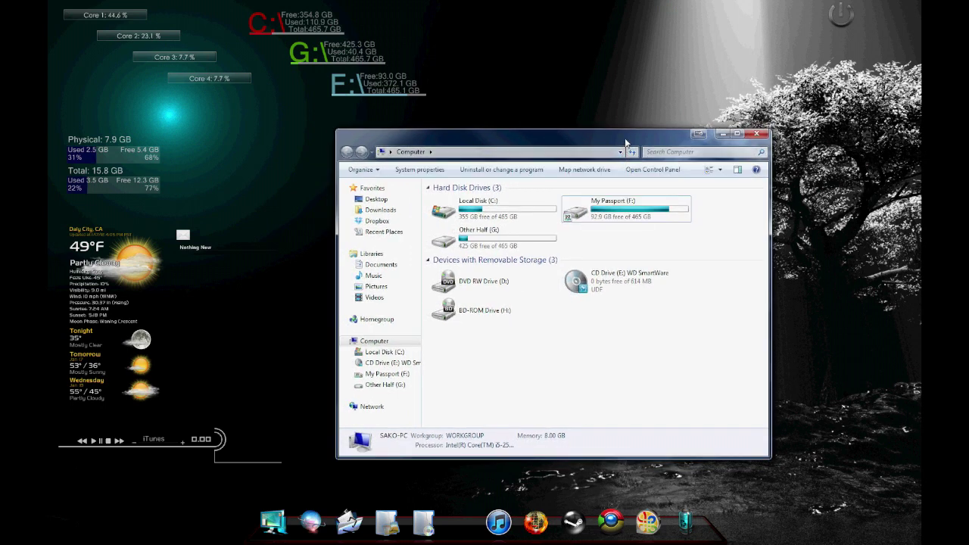
drag(627, 142, 611, 140)
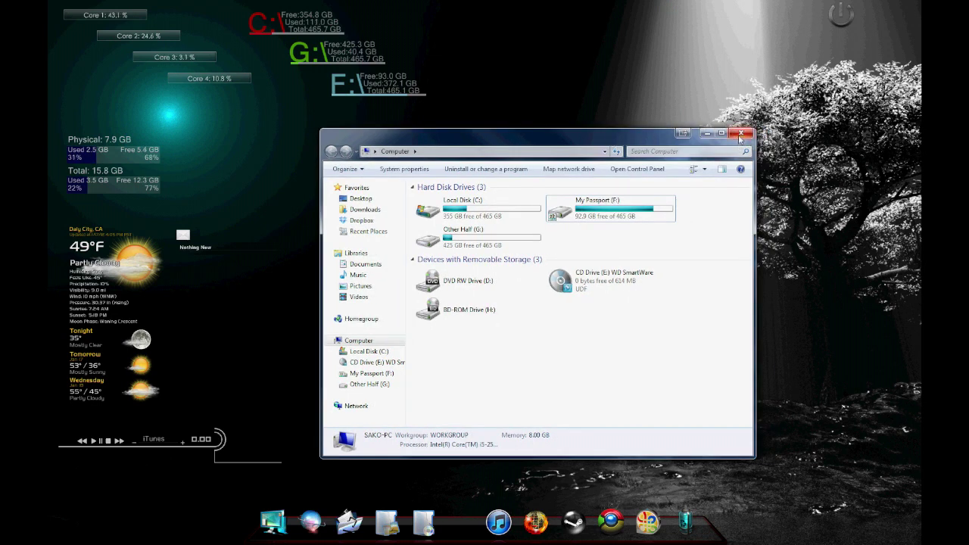
drag(685, 134, 619, 150)
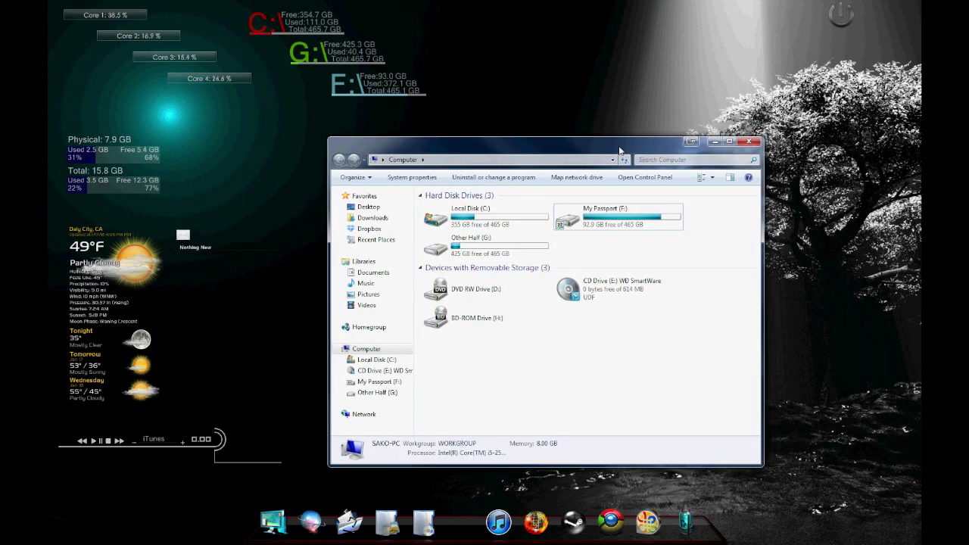